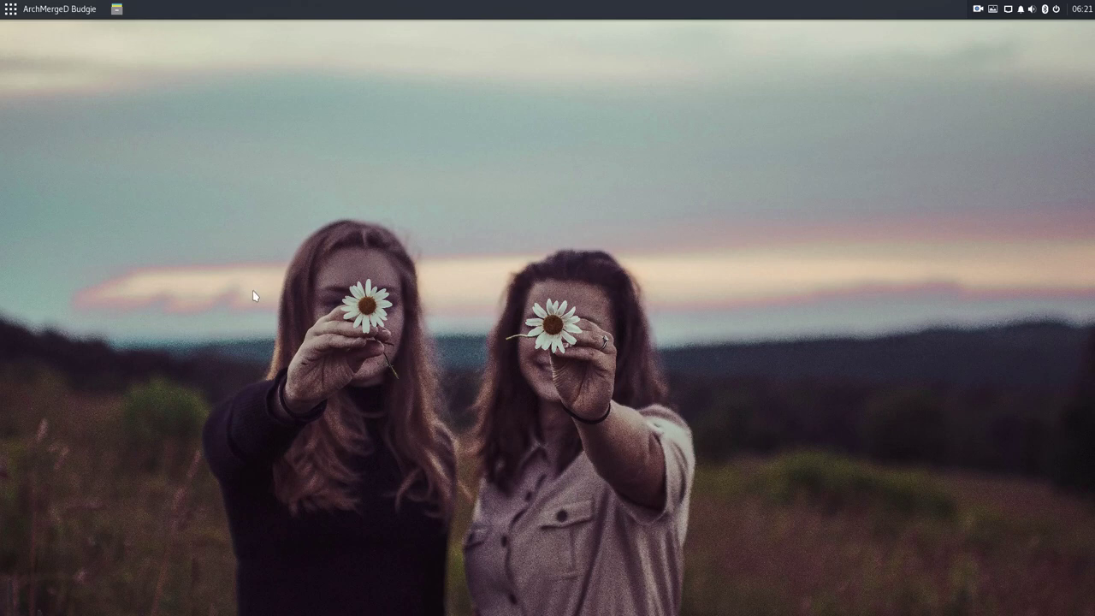
# Step: Launch a terminal, change the desktop wallpaper, and drag the terminal toward the screen centre
pyautogui.hotkey('ctrl', 'alt', 't')
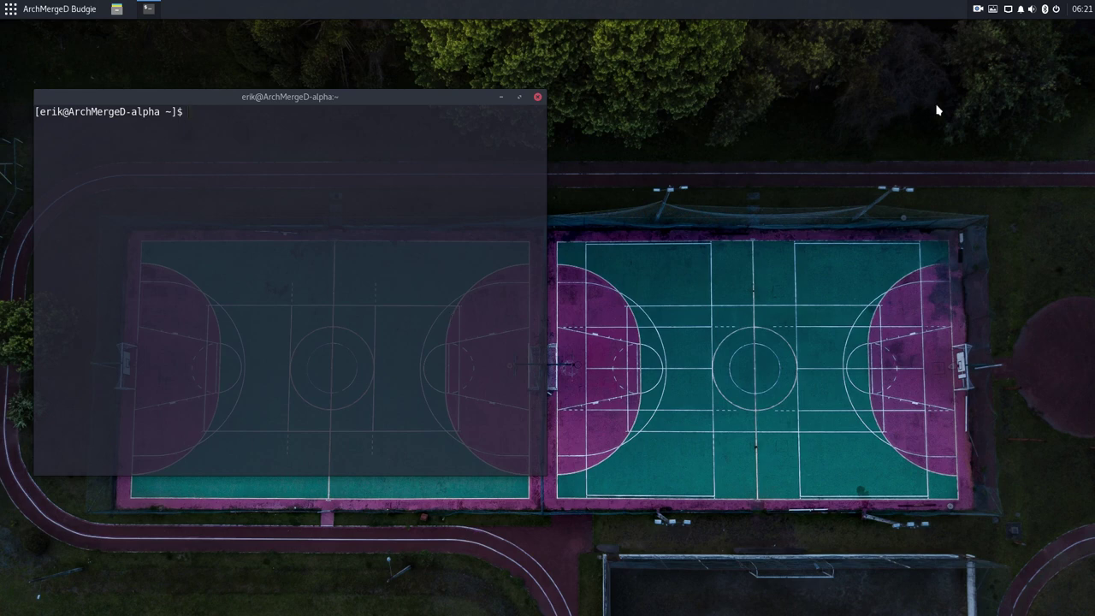
pyautogui.click(992, 11)
pyautogui.click(981, 27)
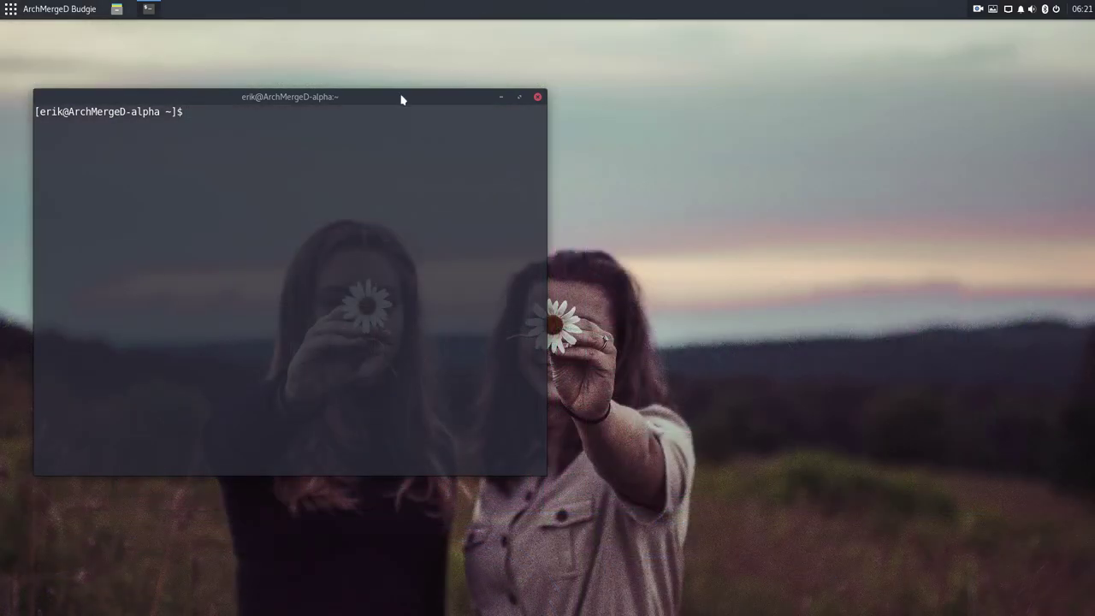
pyautogui.moveTo(406, 97); pyautogui.dragTo(630, 112)
pyautogui.click(53, 10)
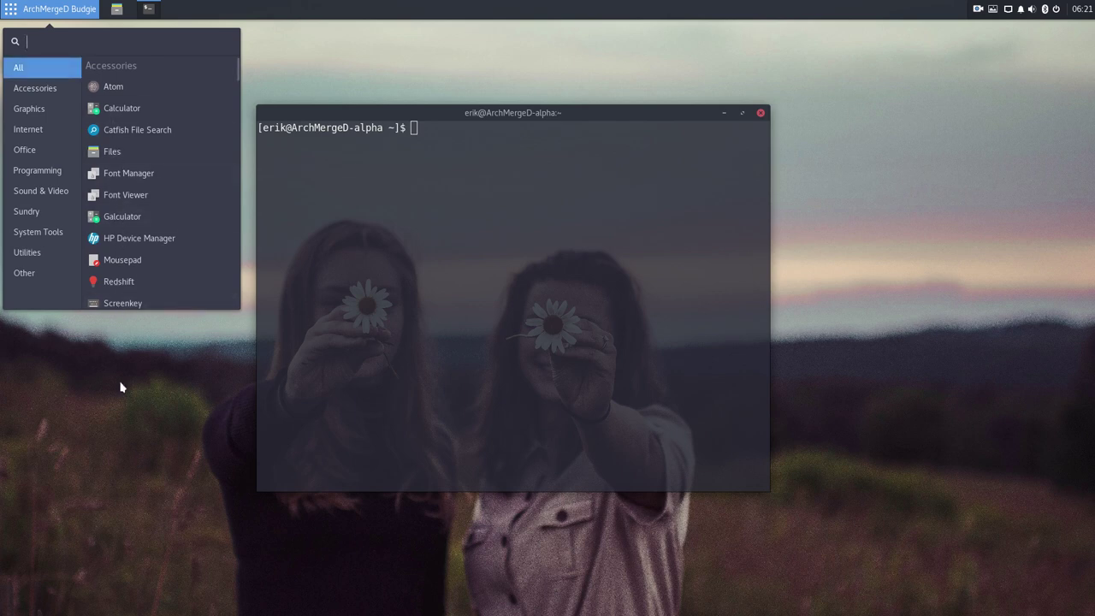
# Step: Run neofetch and systemd-analyze in the terminal, showing a 2.572 s boot time
pyautogui.click(537, 119)
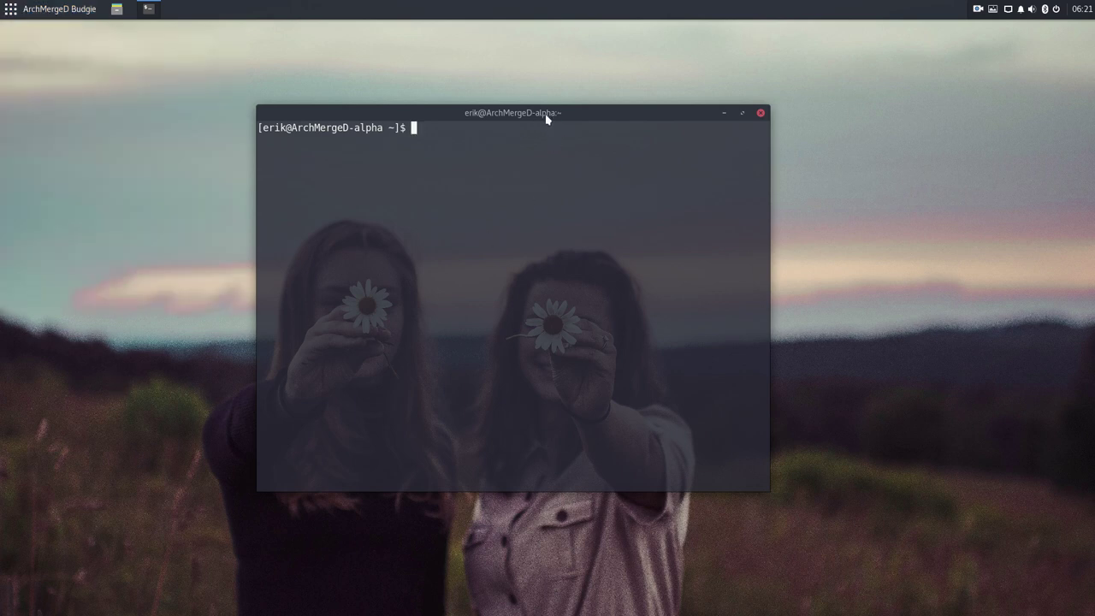
pyautogui.write('neofetch')
pyautogui.press('Return')
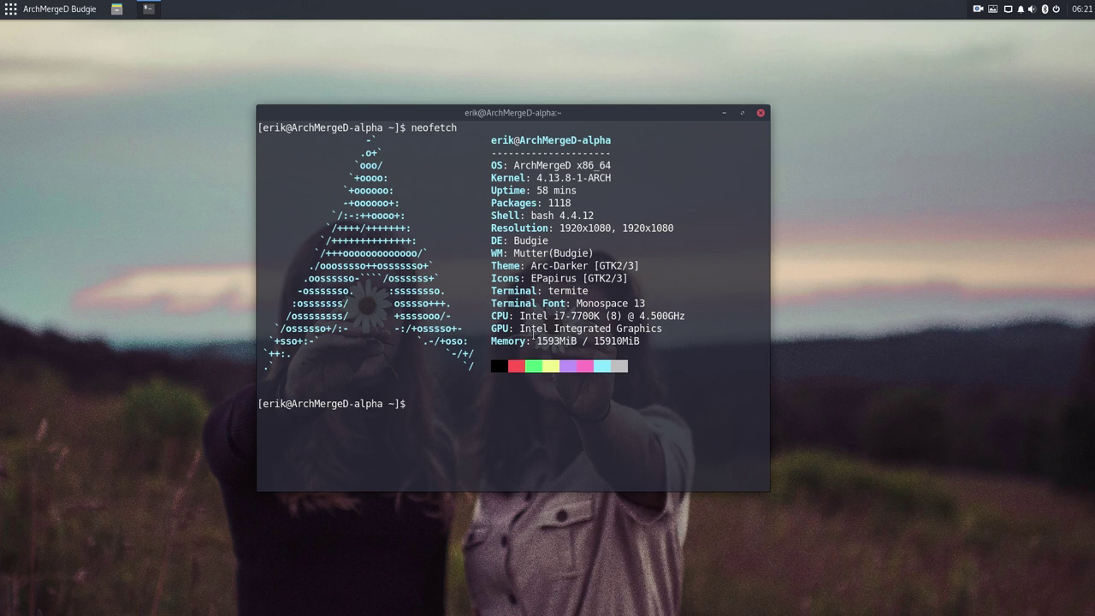
pyautogui.write('systemd-analyze')
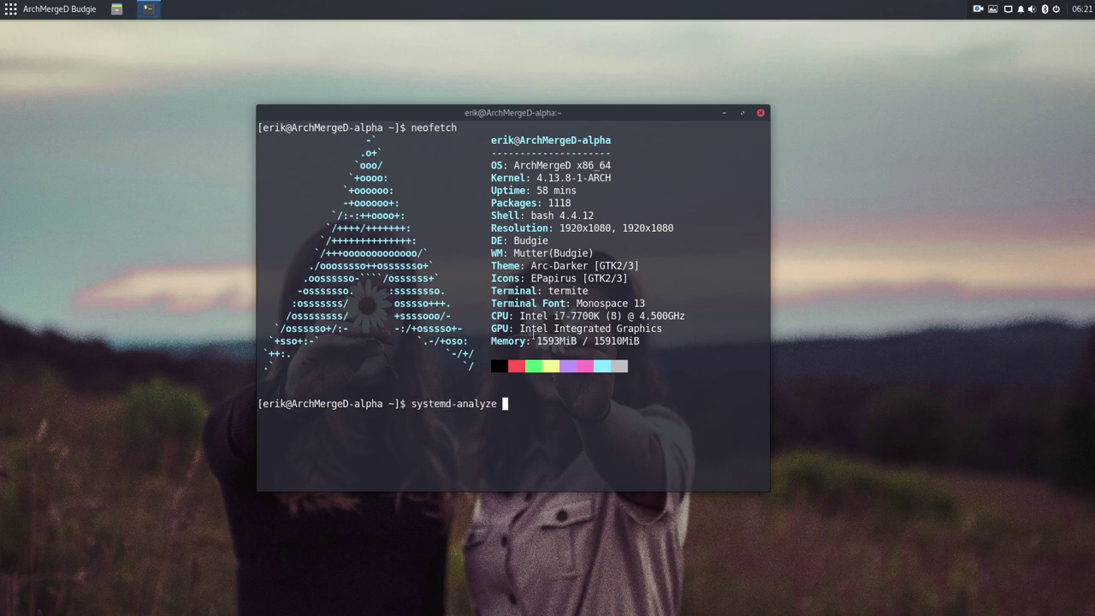
pyautogui.press('Return')
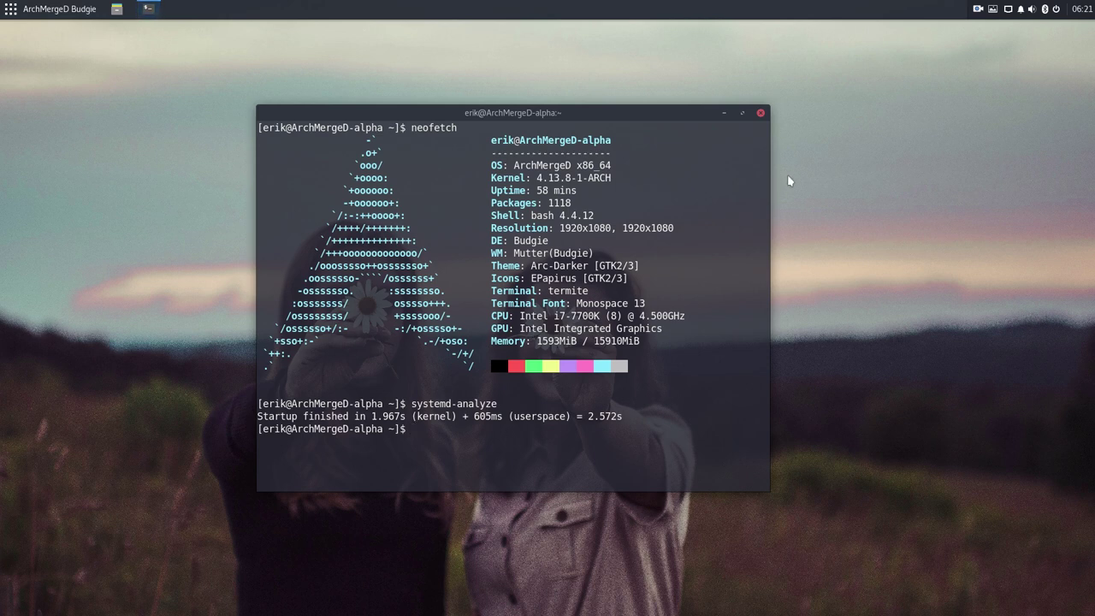
# Step: Close the terminal and show Raven's Applets view with the October 2017 calendar and sound devices
pyautogui.click(759, 113)
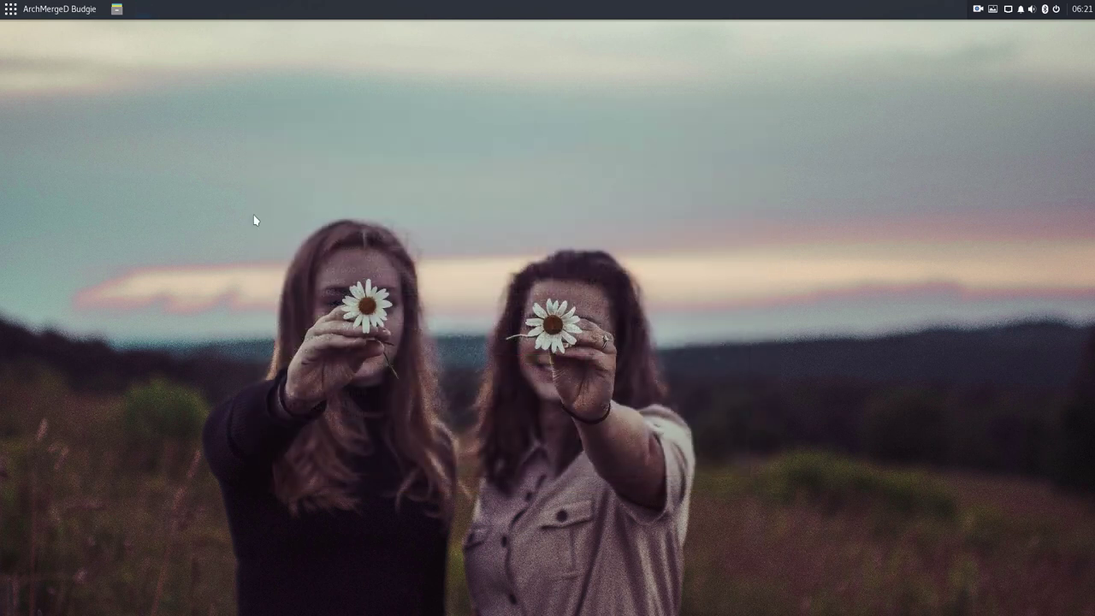
pyautogui.click(39, 14)
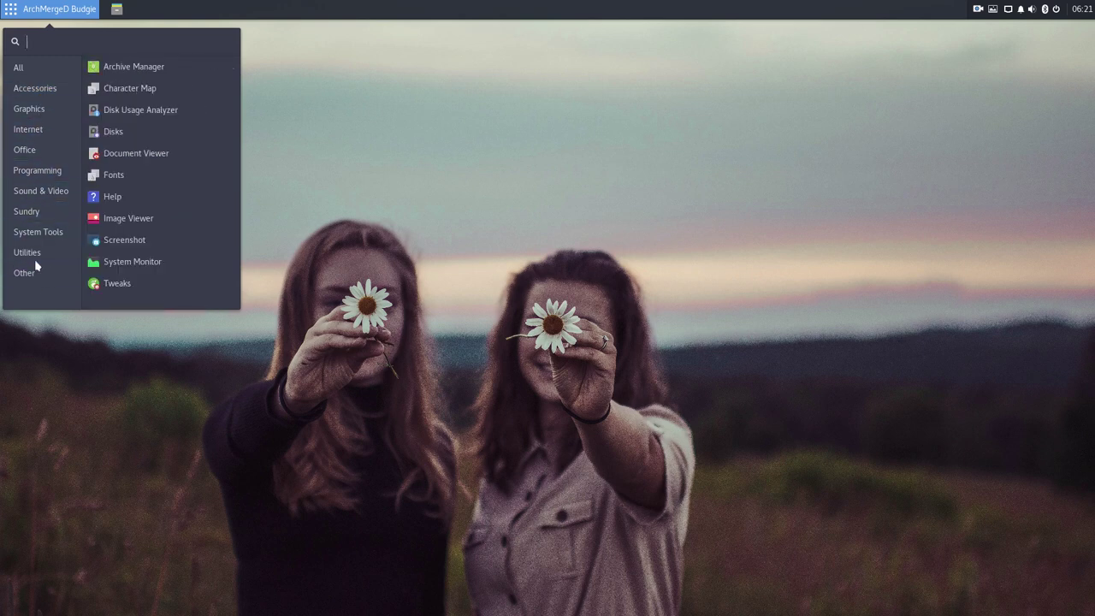
pyautogui.click(758, 109)
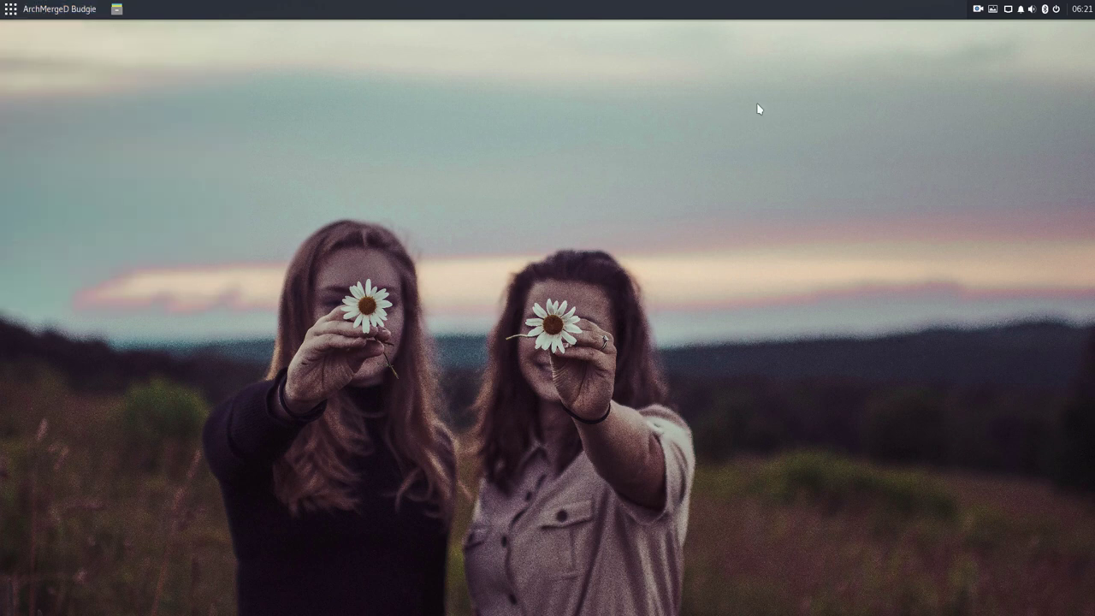
pyautogui.click(1021, 11)
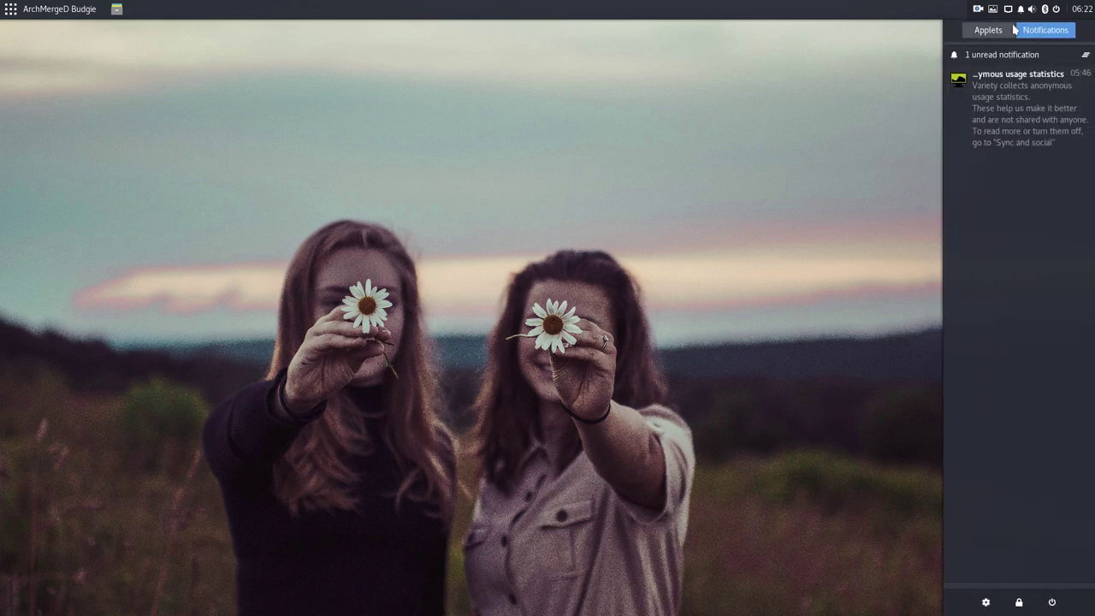
pyautogui.click(990, 30)
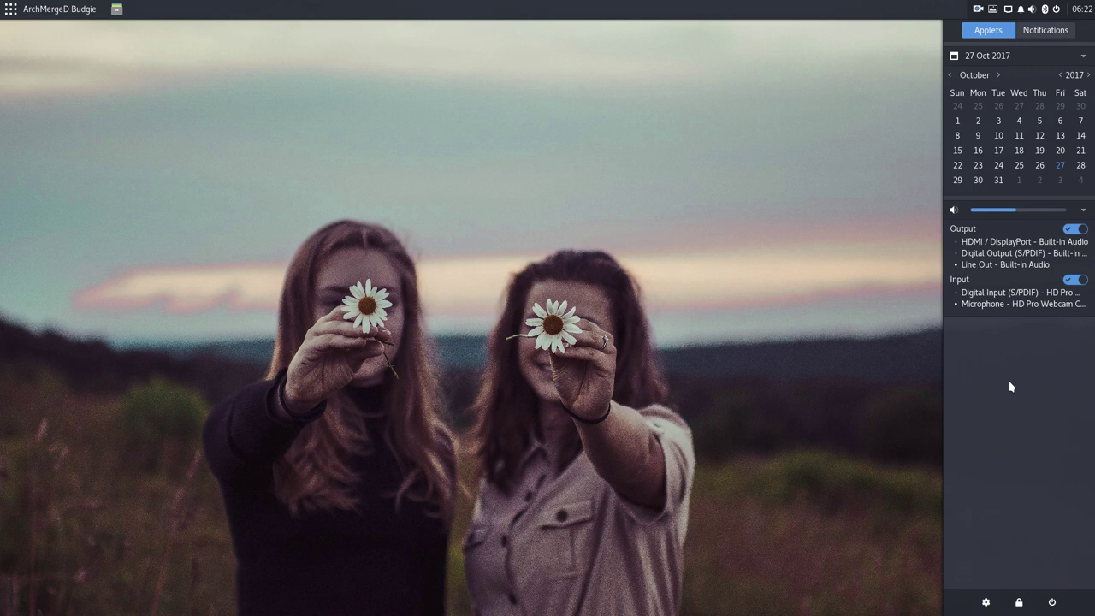
# Step: Open Budgie Desktop Settings from Raven, then launch Settings via a 'sett' search and arrange both windows
pyautogui.click(985, 606)
pyautogui.moveTo(553, 147); pyautogui.dragTo(848, 156)
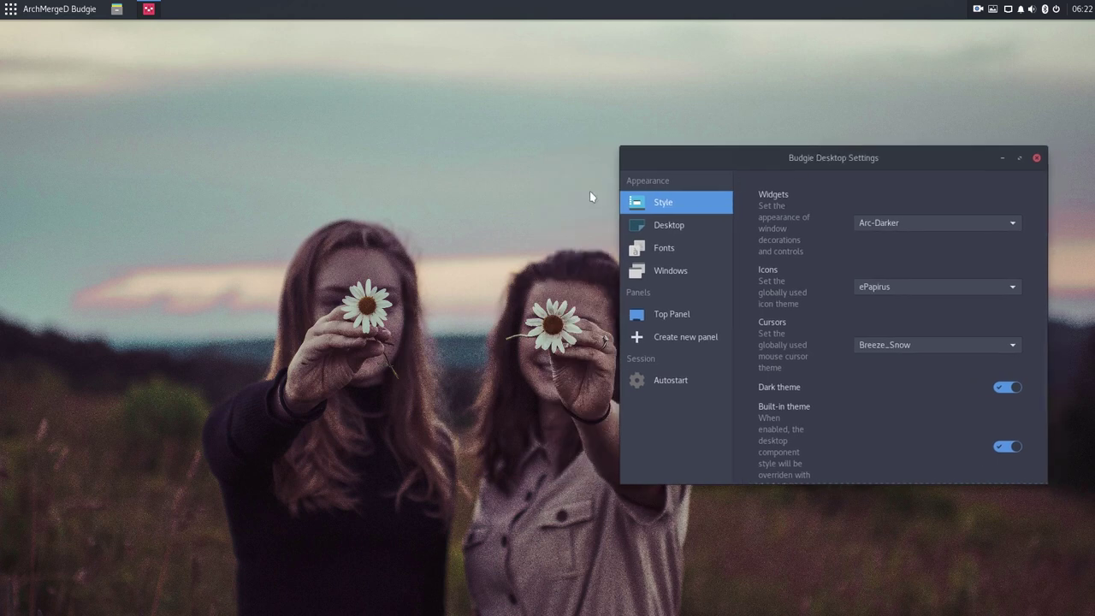
pyautogui.click(36, 10)
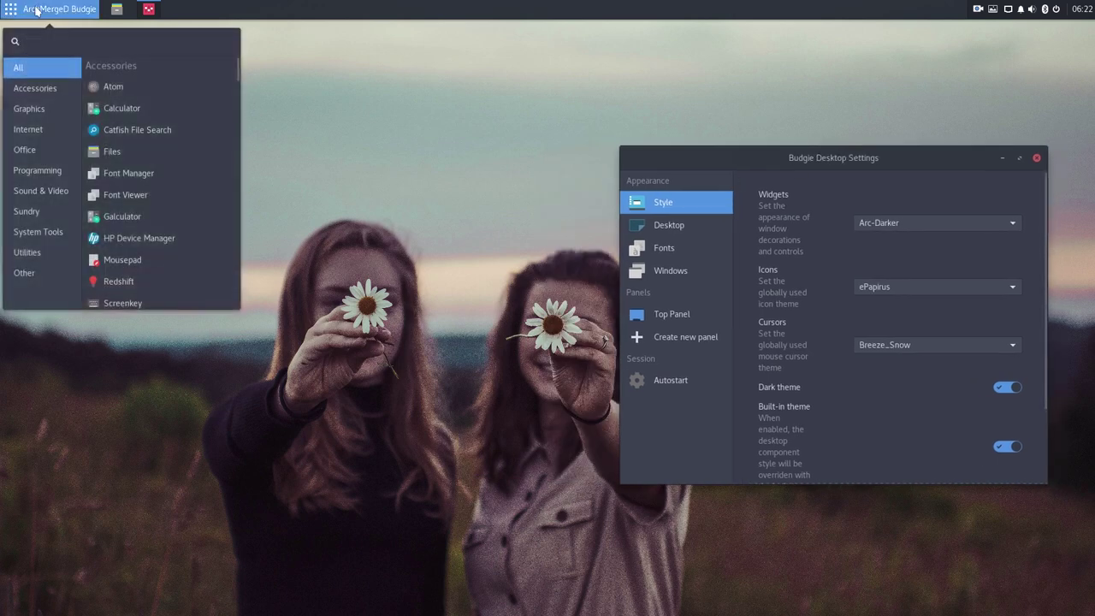
pyautogui.write('sett')
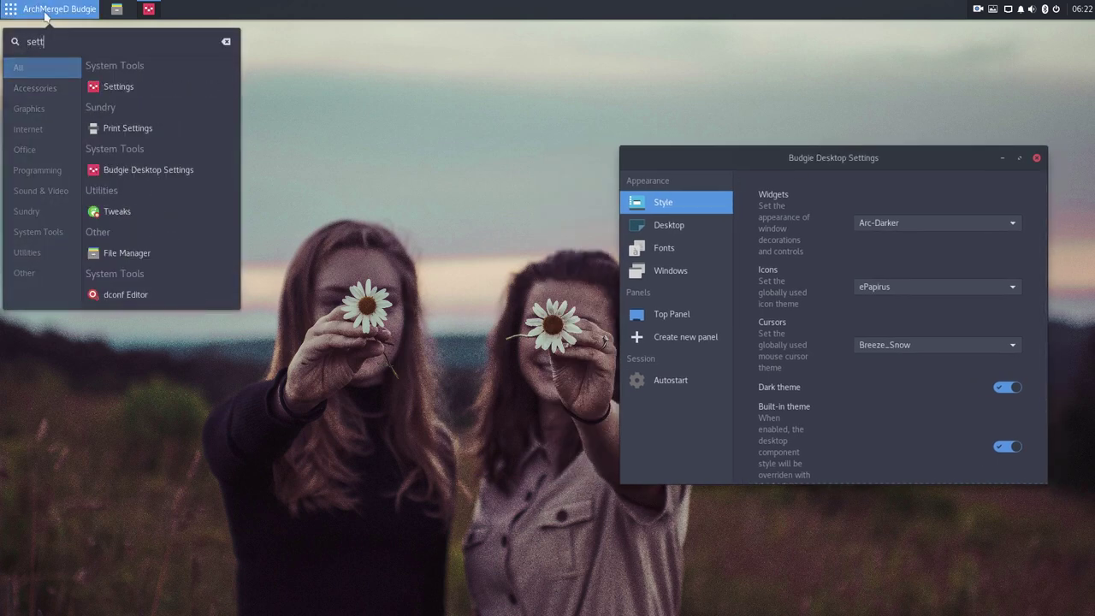
pyautogui.click(126, 86)
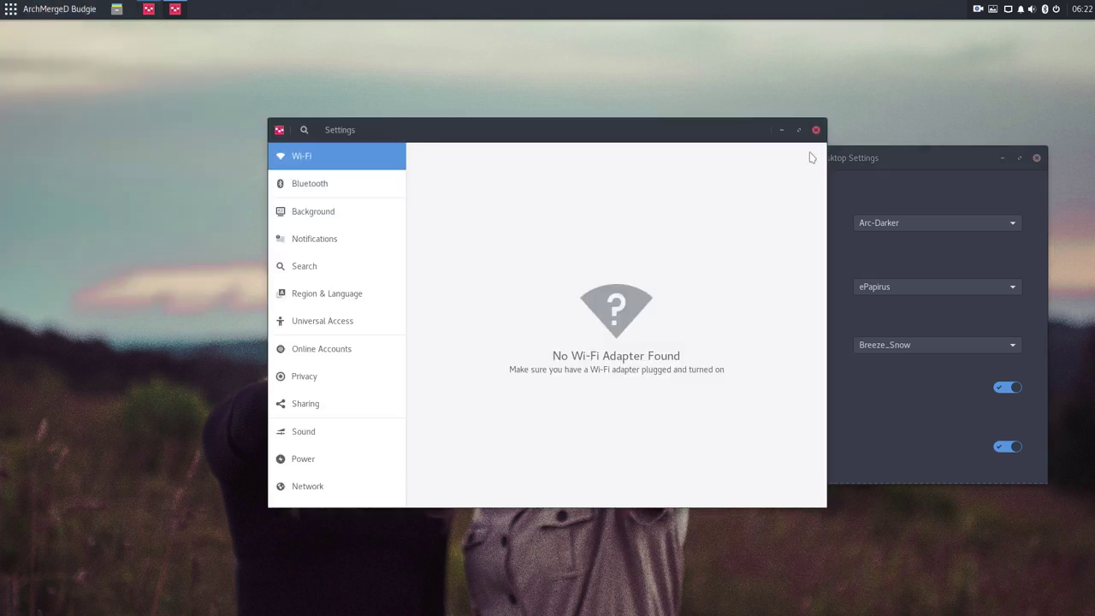
pyautogui.moveTo(726, 130); pyautogui.dragTo(492, 138)
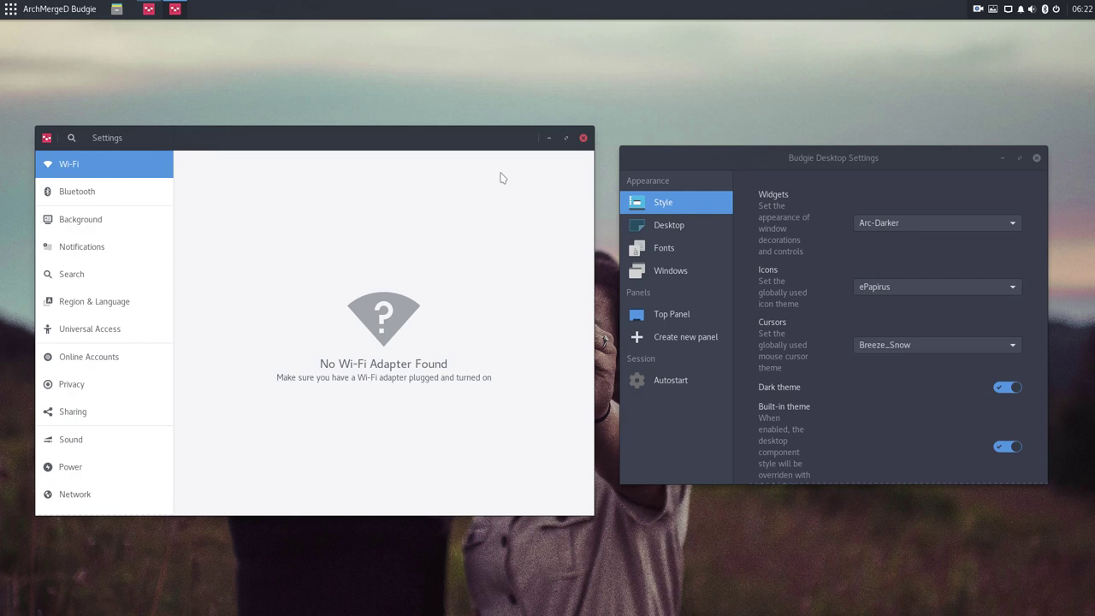
# Step: Bring Budgie Desktop Settings forward and open a Files window, moving it toward the top
pyautogui.click(861, 163)
pyautogui.click(897, 224)
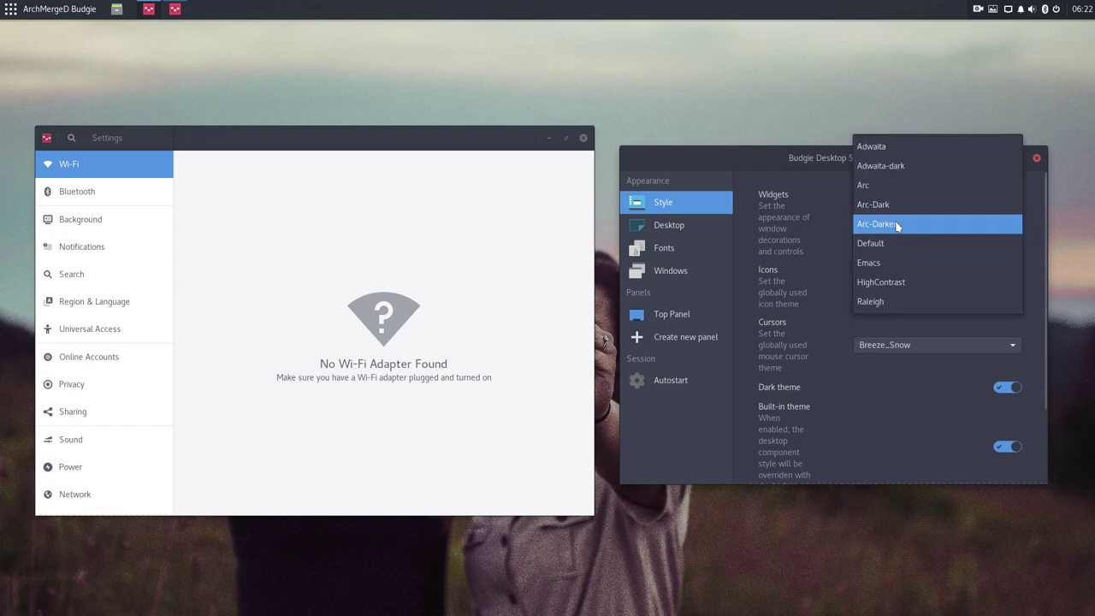
pyautogui.press('Escape')
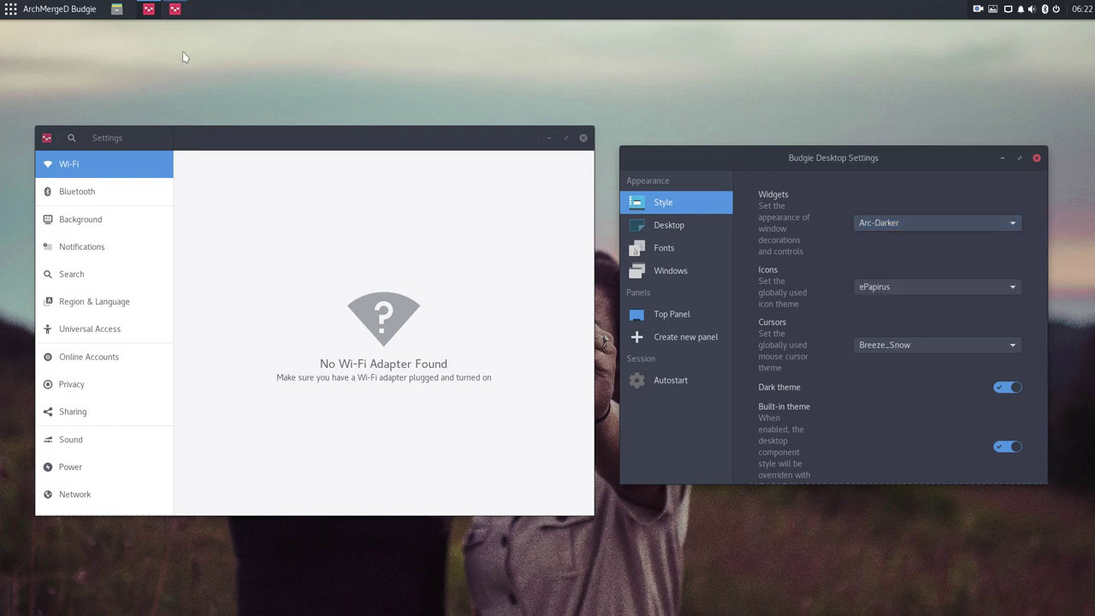
pyautogui.click(116, 12)
pyautogui.moveTo(494, 154); pyautogui.dragTo(311, 72)
# Step: Try the Arc-Dark and Arc widget themes, settle on Arc-Dark, and close Files
pyautogui.click(881, 224)
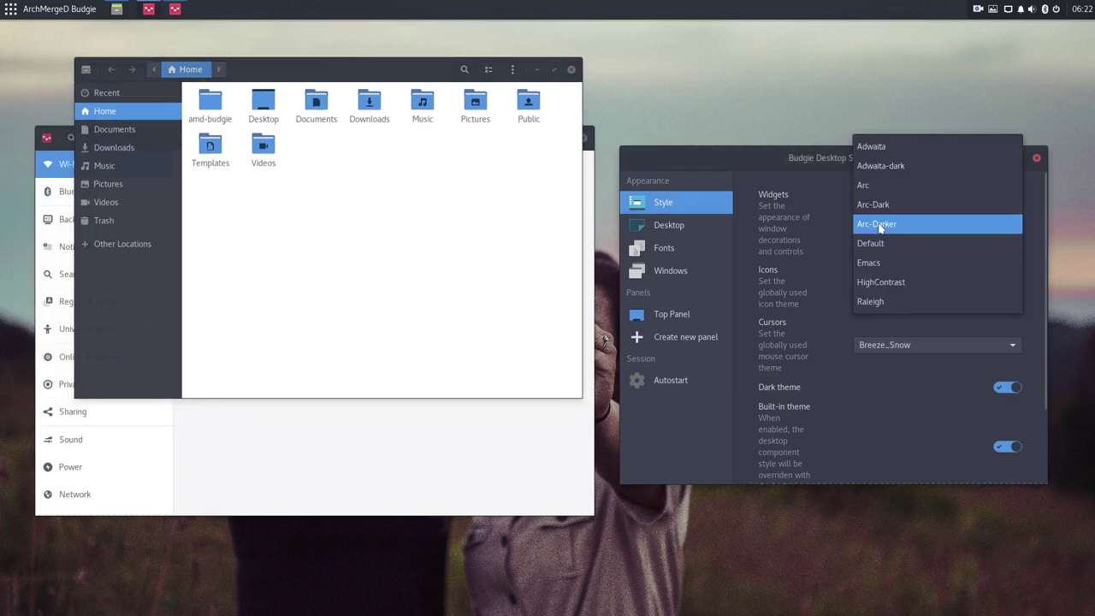
pyautogui.click(909, 210)
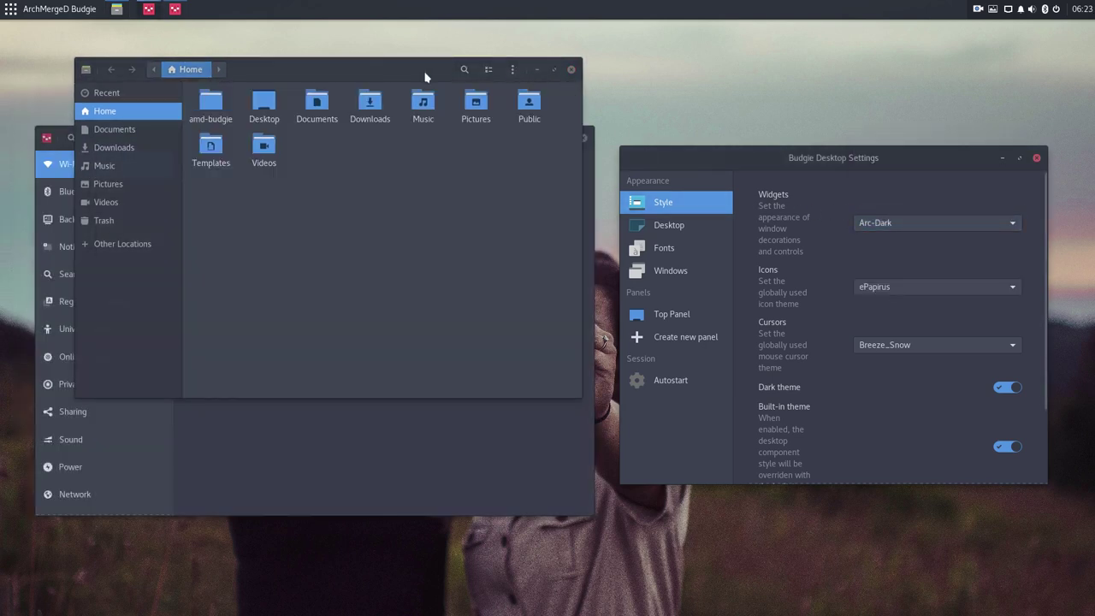
pyautogui.click(881, 222)
pyautogui.click(881, 209)
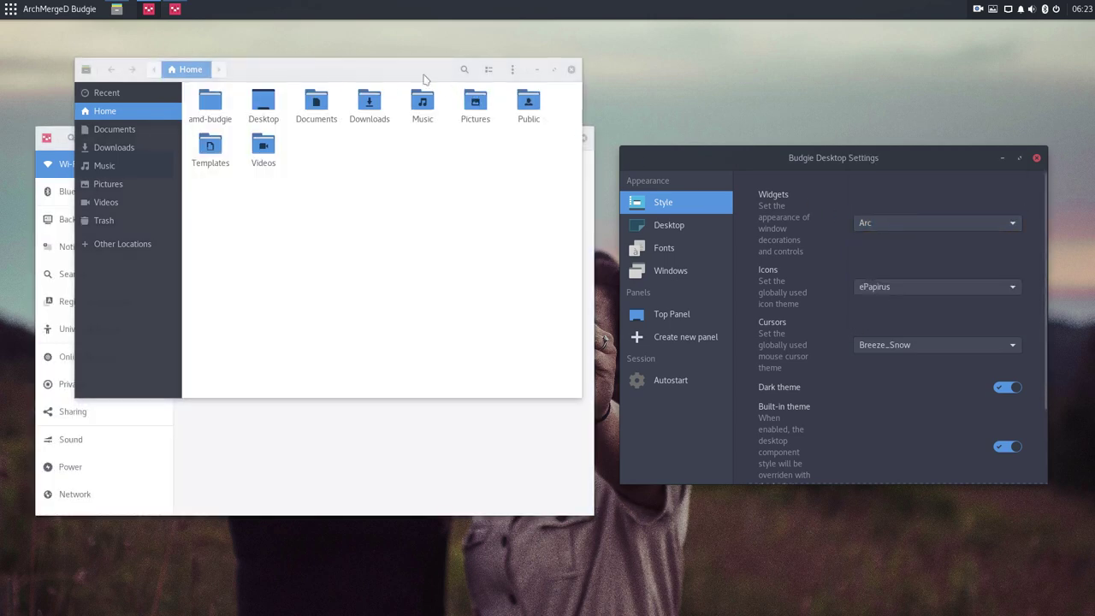
pyautogui.moveTo(419, 70); pyautogui.dragTo(528, 268)
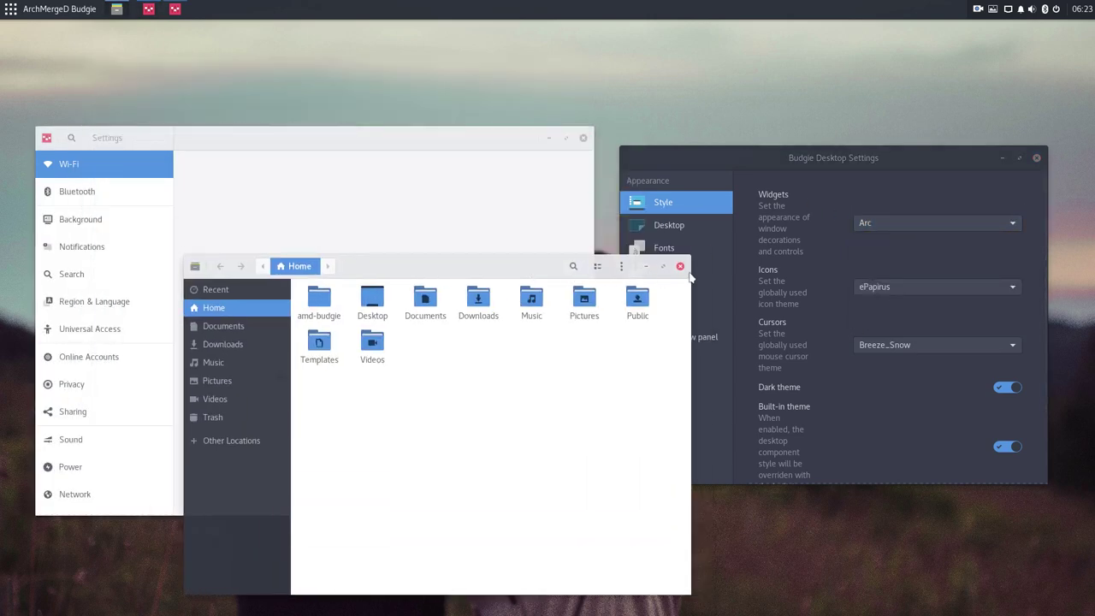
pyautogui.click(881, 224)
pyautogui.click(892, 172)
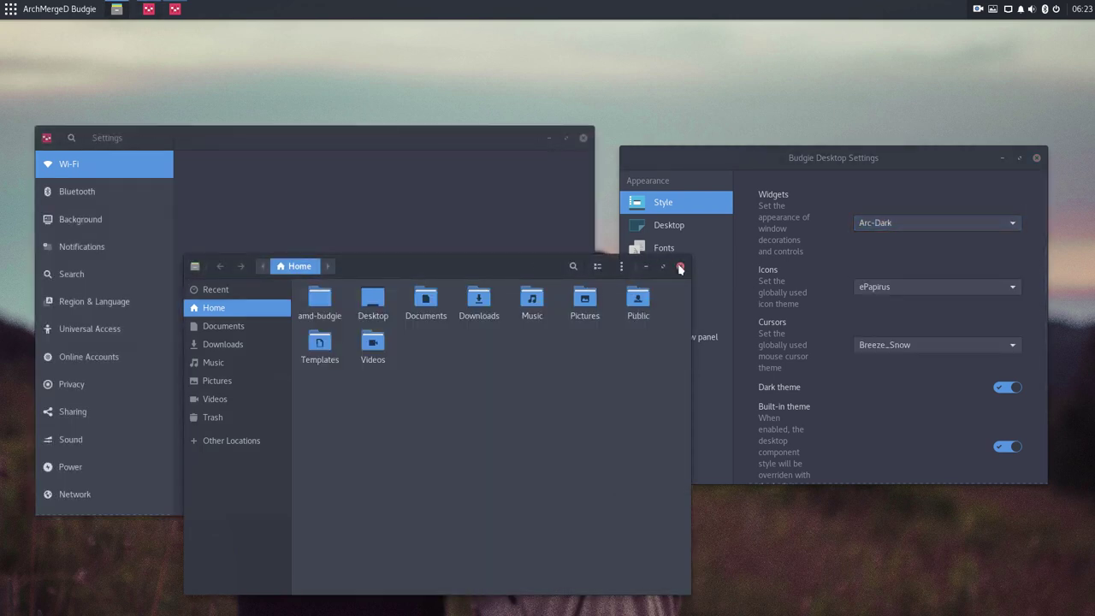
pyautogui.click(680, 268)
# Step: Pick Papirus-Dark from the icon theme list, then briefly open and close the application menu
pyautogui.click(871, 289)
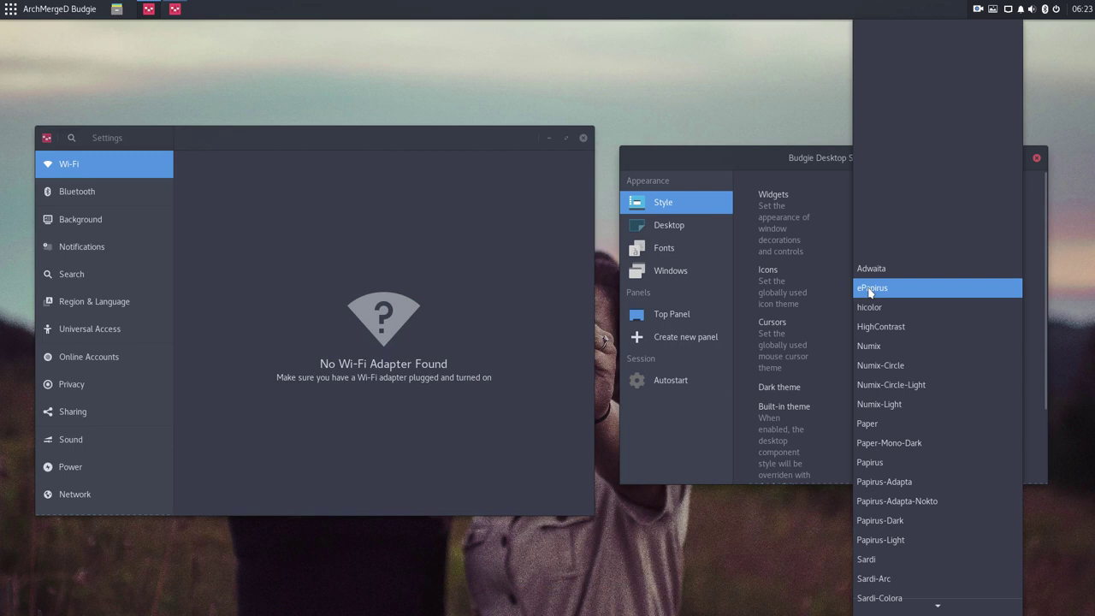
pyautogui.scroll(-1, 898, 389)
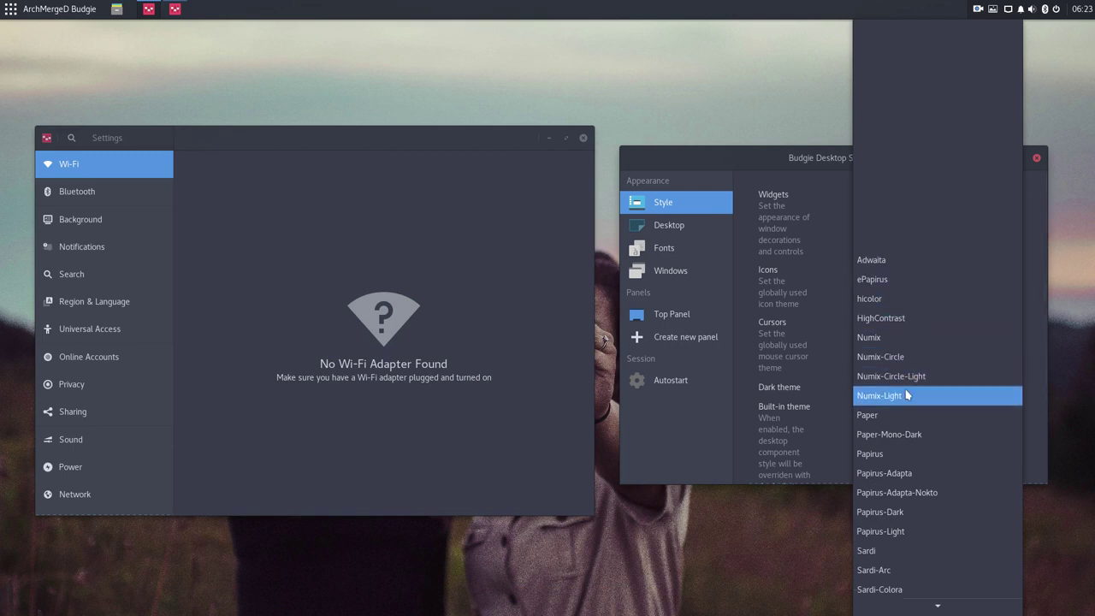
pyautogui.scroll(-6, 910, 514)
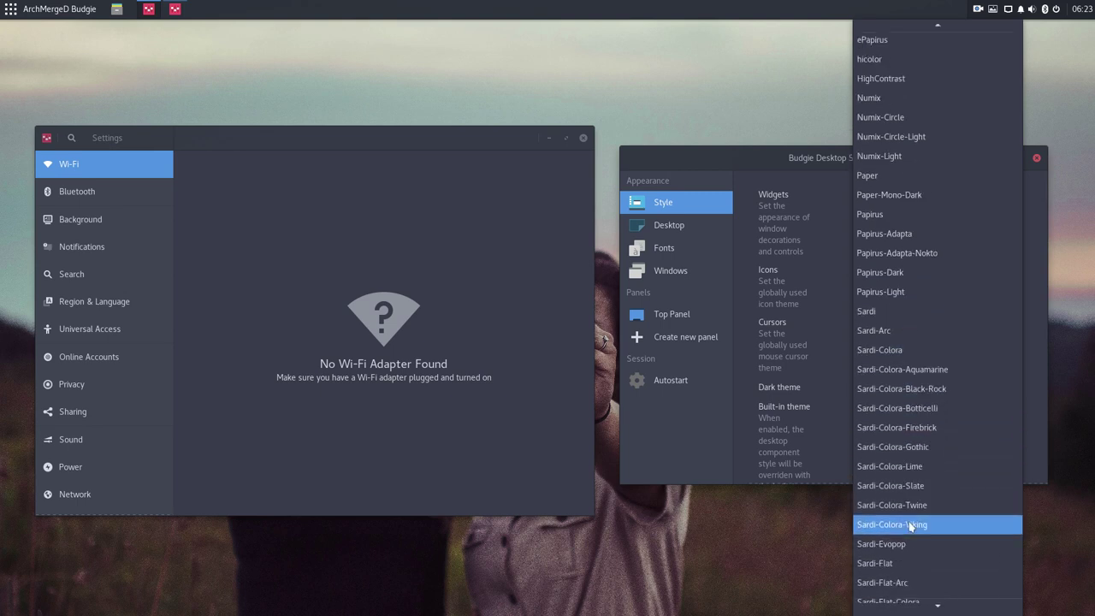
pyautogui.click(899, 280)
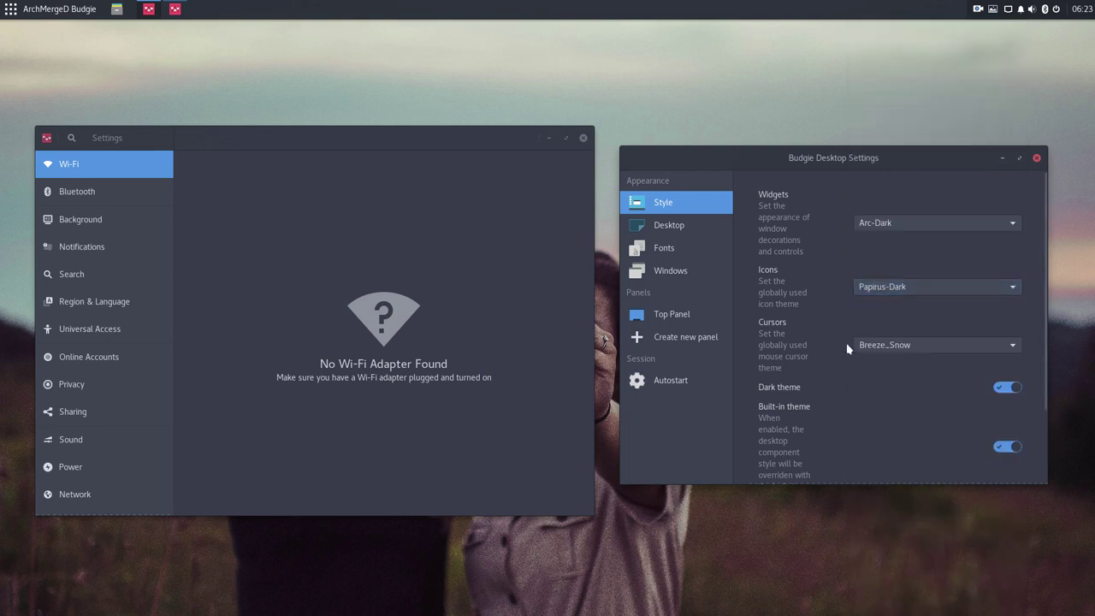
pyautogui.click(42, 10)
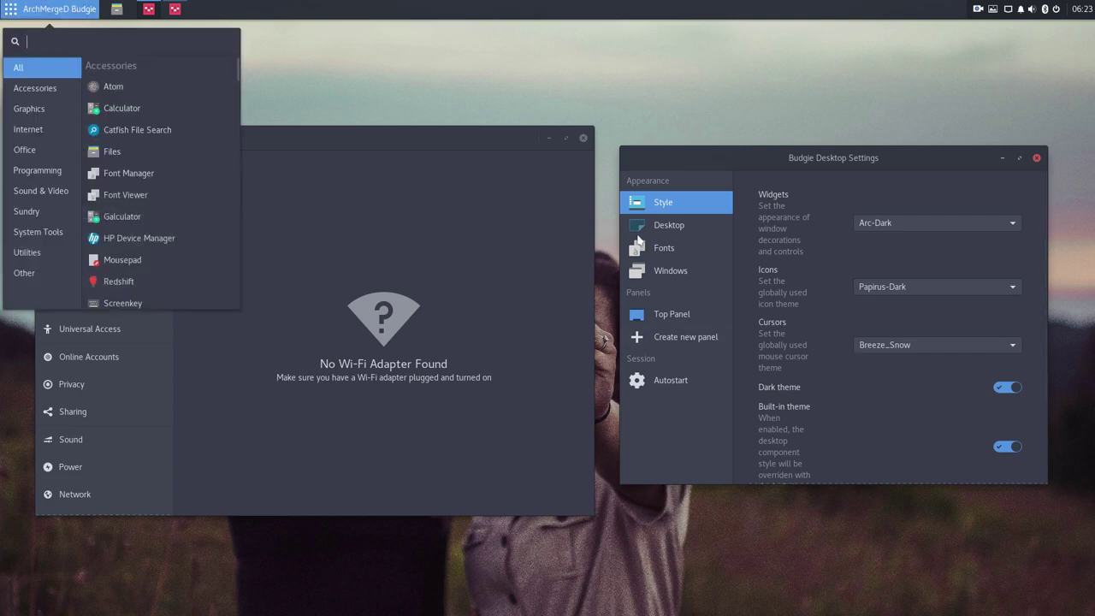
pyautogui.click(667, 240)
# Step: Make the settings window taller and browse the Desktop, Fonts and Windows pages
pyautogui.scroll(-3, 794, 354)
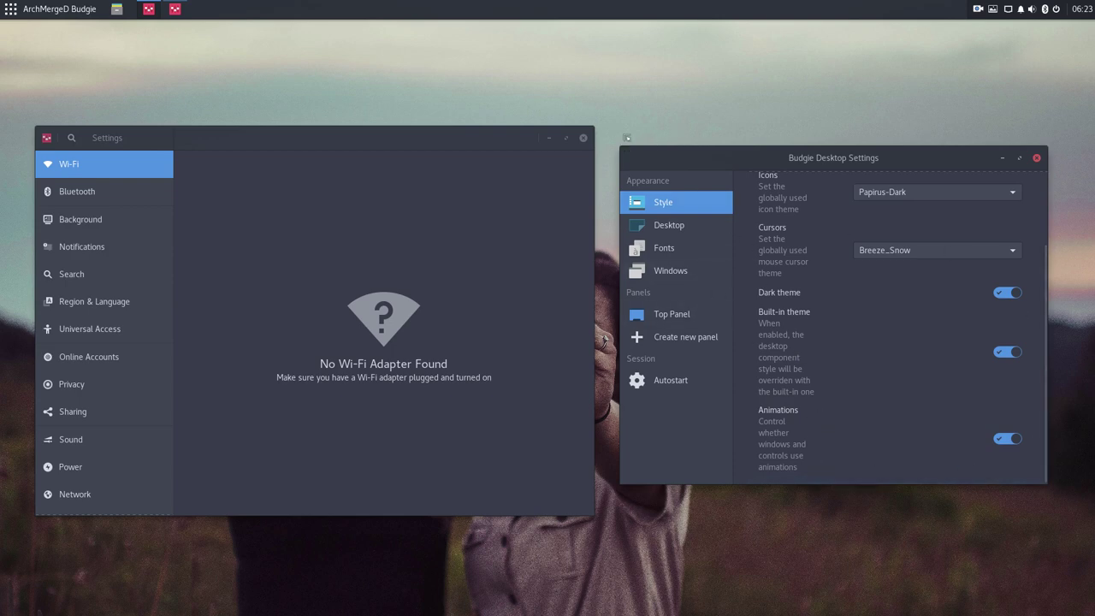
pyautogui.moveTo(622, 147); pyautogui.dragTo(610, 68)
pyautogui.click(652, 148)
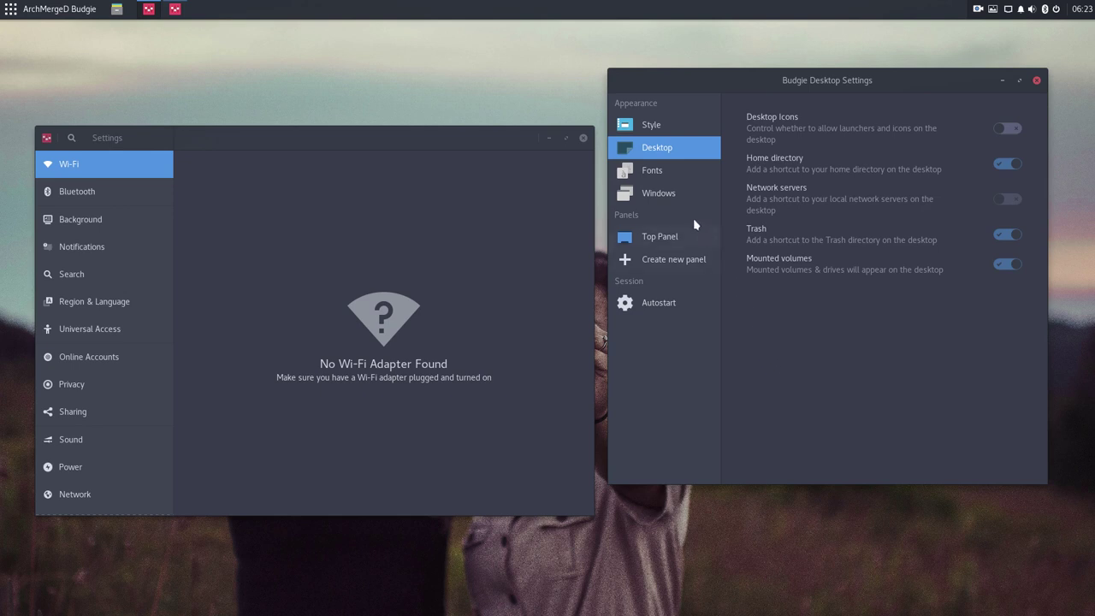
pyautogui.click(667, 171)
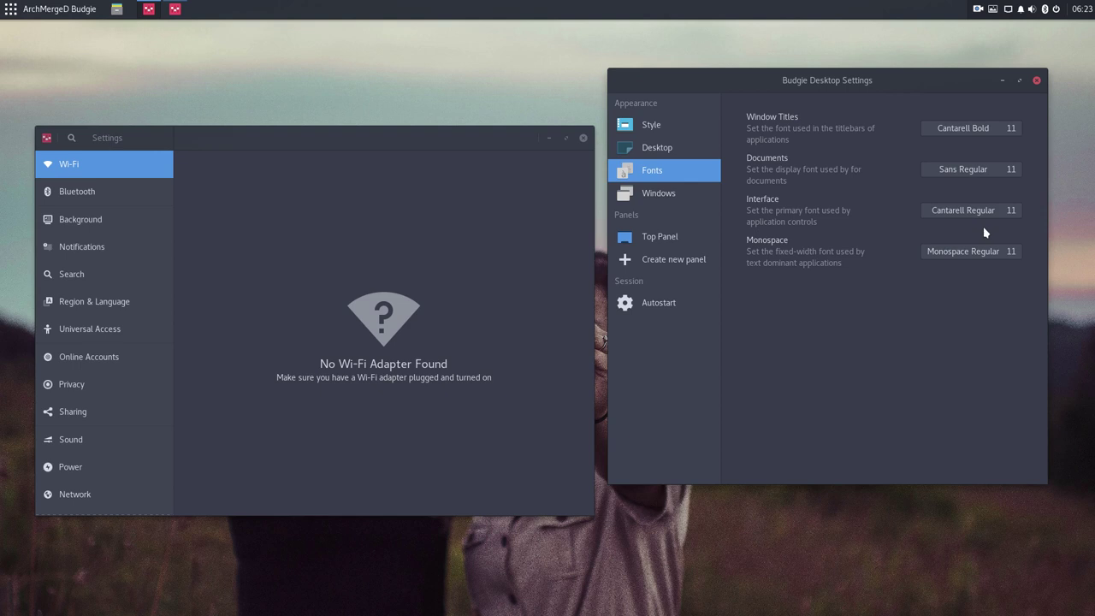
pyautogui.click(676, 197)
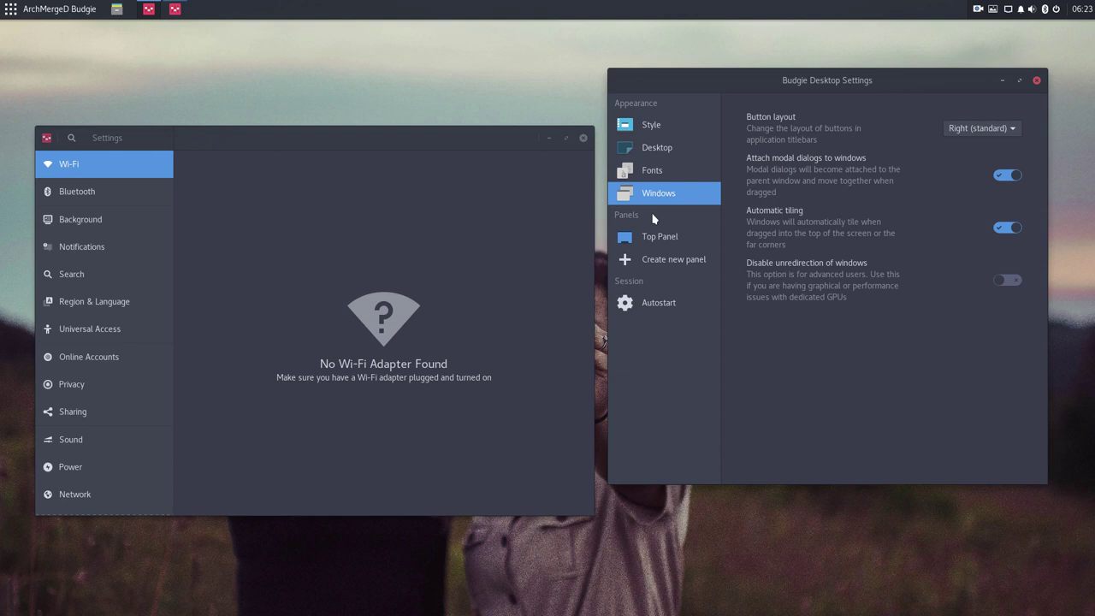
# Step: Open the Top Panel's Budgie Menu applet settings and toggle Show Menu Label off and on
pyautogui.click(663, 244)
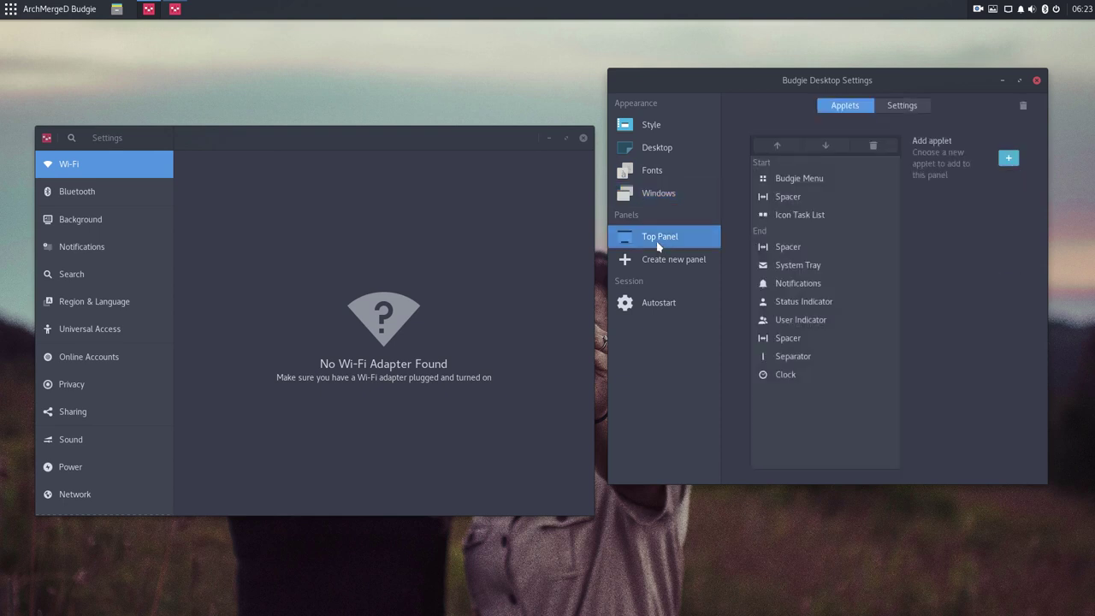
pyautogui.click(830, 177)
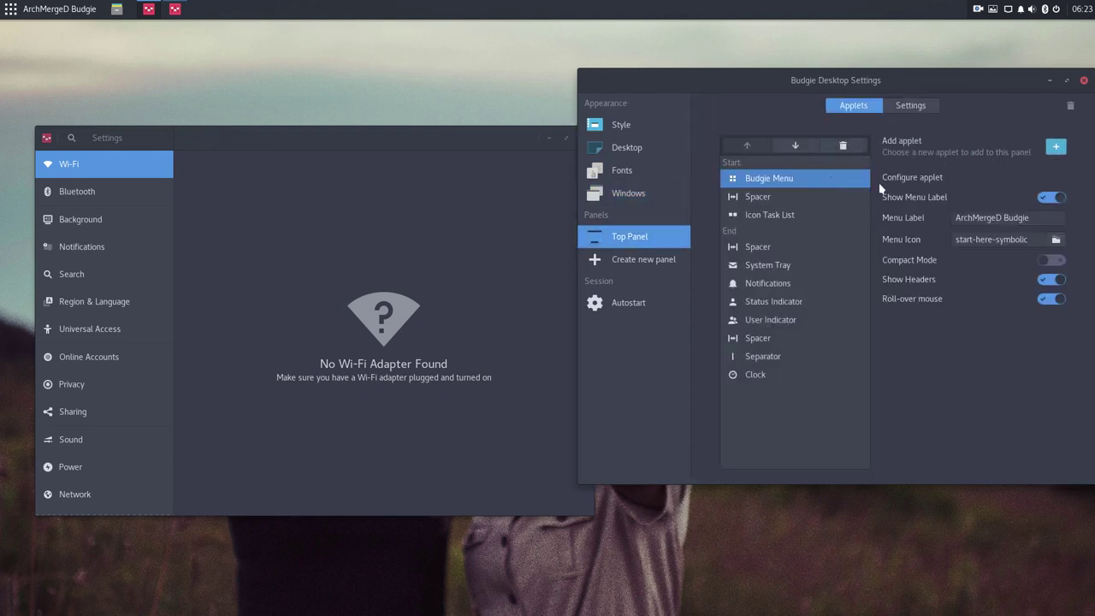
pyautogui.moveTo(1039, 217); pyautogui.dragTo(930, 222)
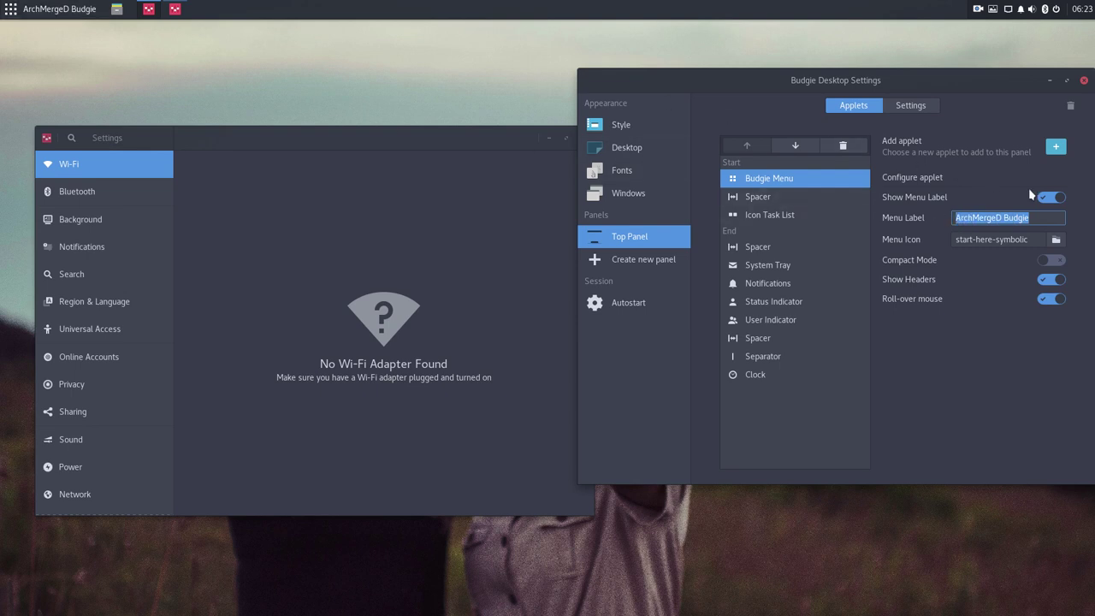
pyautogui.click(1043, 198)
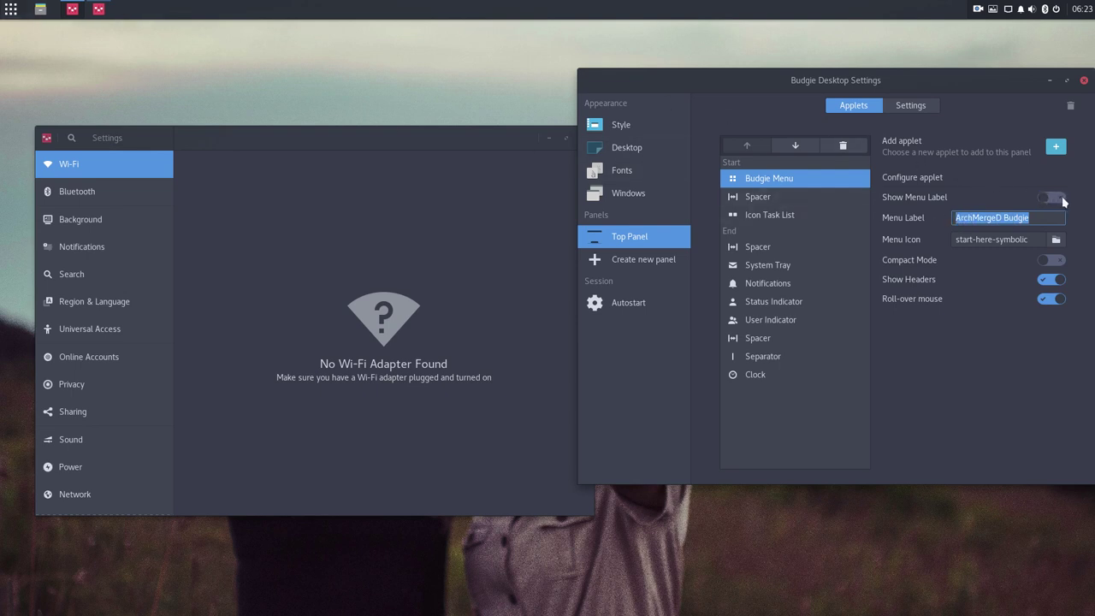
pyautogui.click(1061, 200)
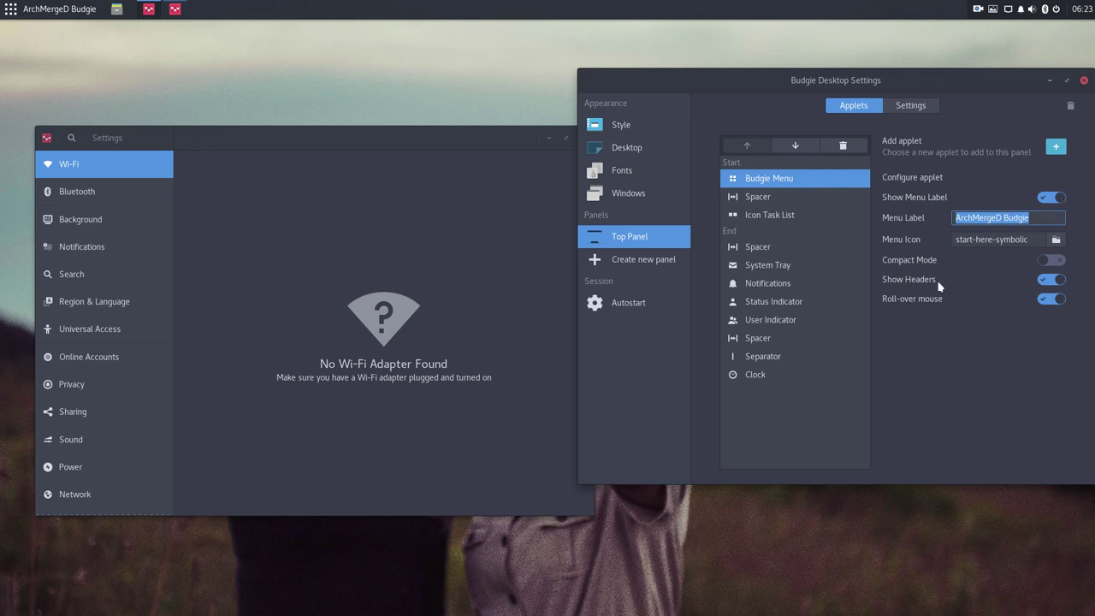
# Step: Toggle Roll-over mouse and test the application menu's Graphics list
pyautogui.click(1044, 304)
pyautogui.click(56, 10)
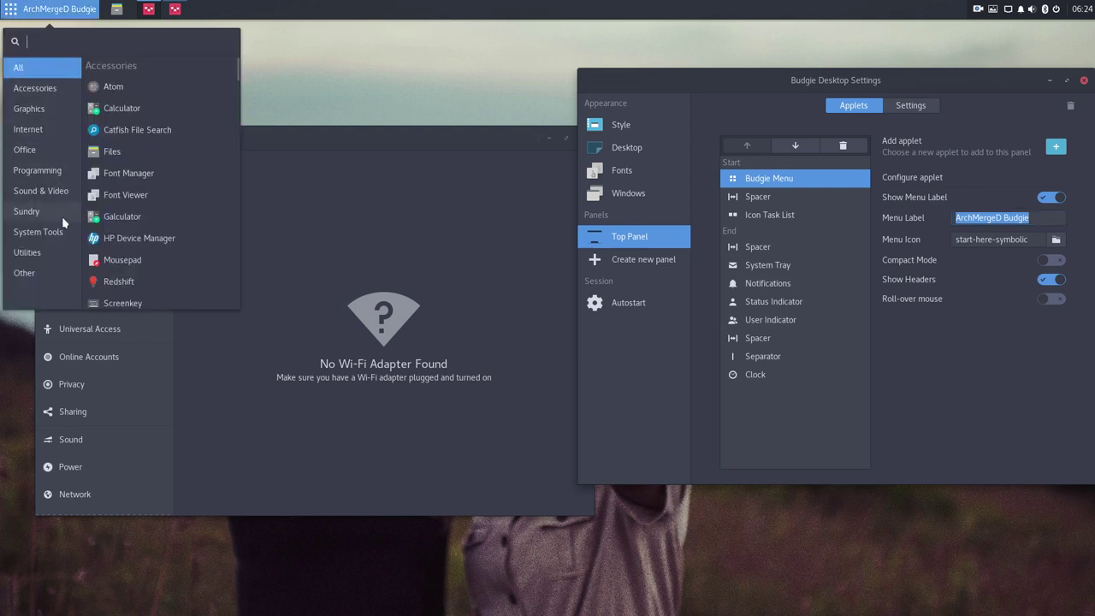
pyautogui.click(49, 110)
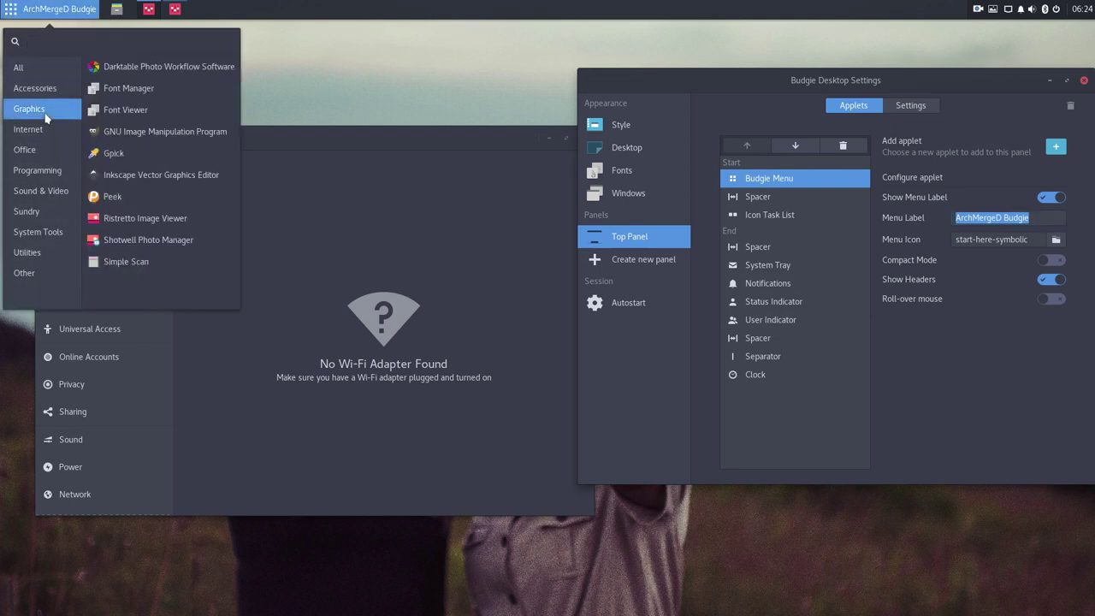
pyautogui.click(1051, 304)
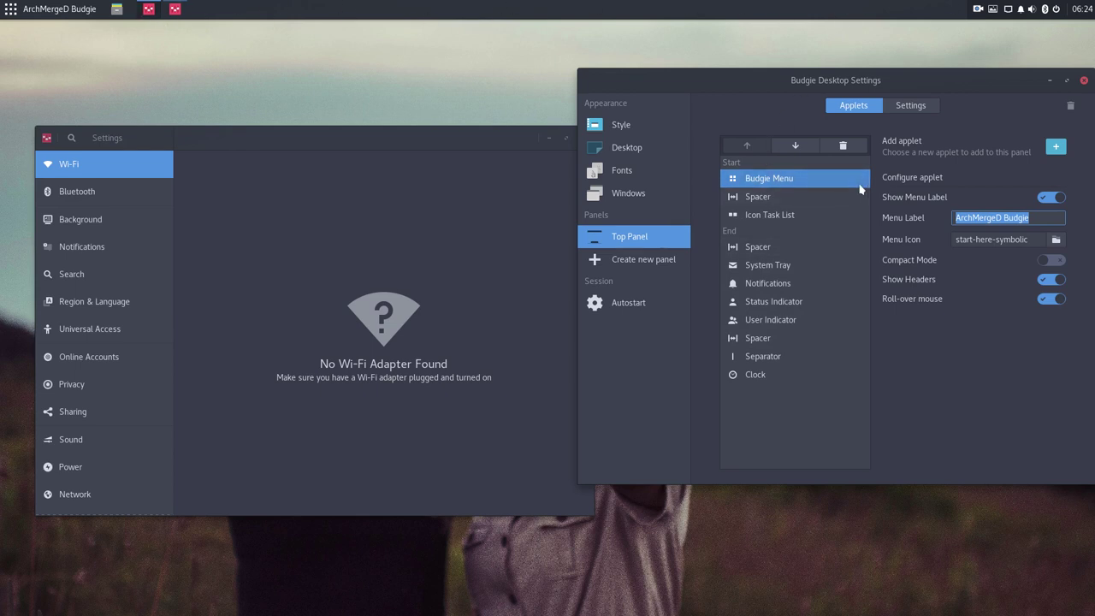
# Step: Move the panel to Bottom and back to Top, then switch Dock mode on and off
pyautogui.click(919, 111)
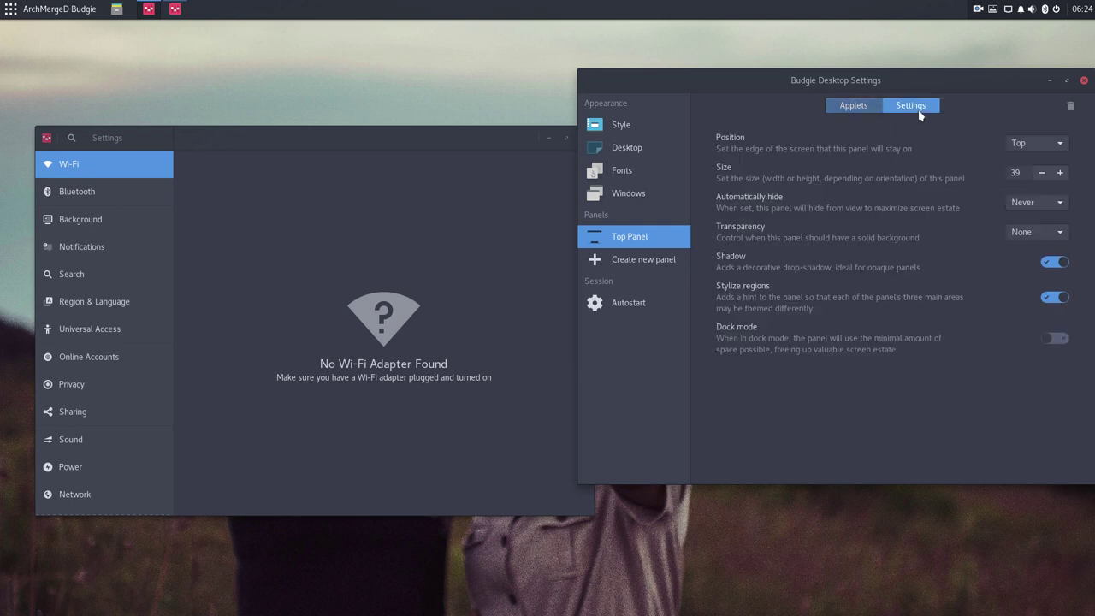
pyautogui.click(1030, 145)
pyautogui.click(1032, 164)
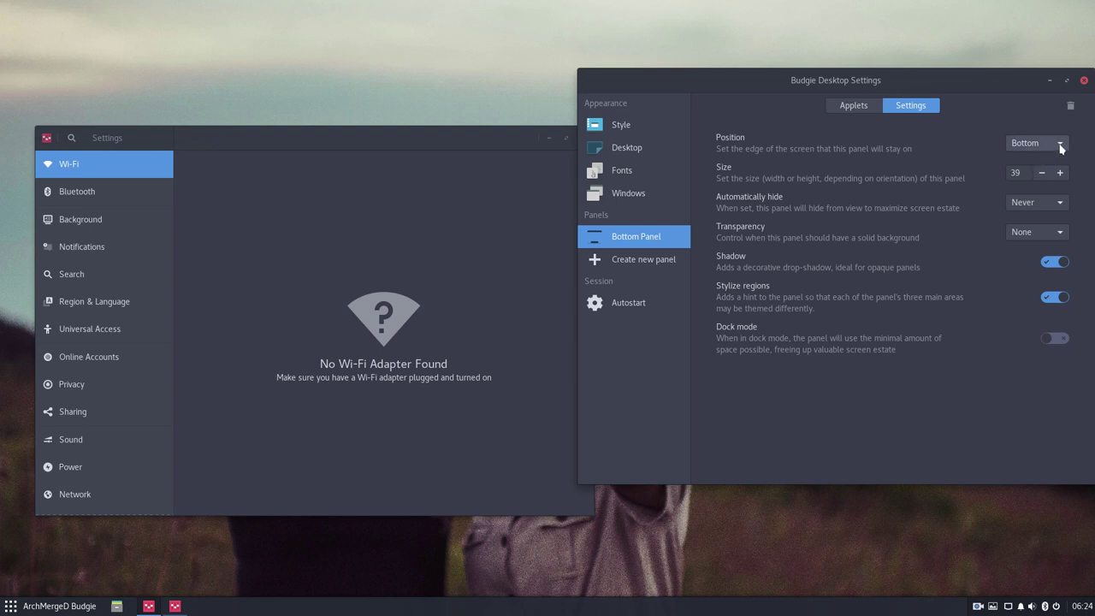
pyautogui.click(1061, 147)
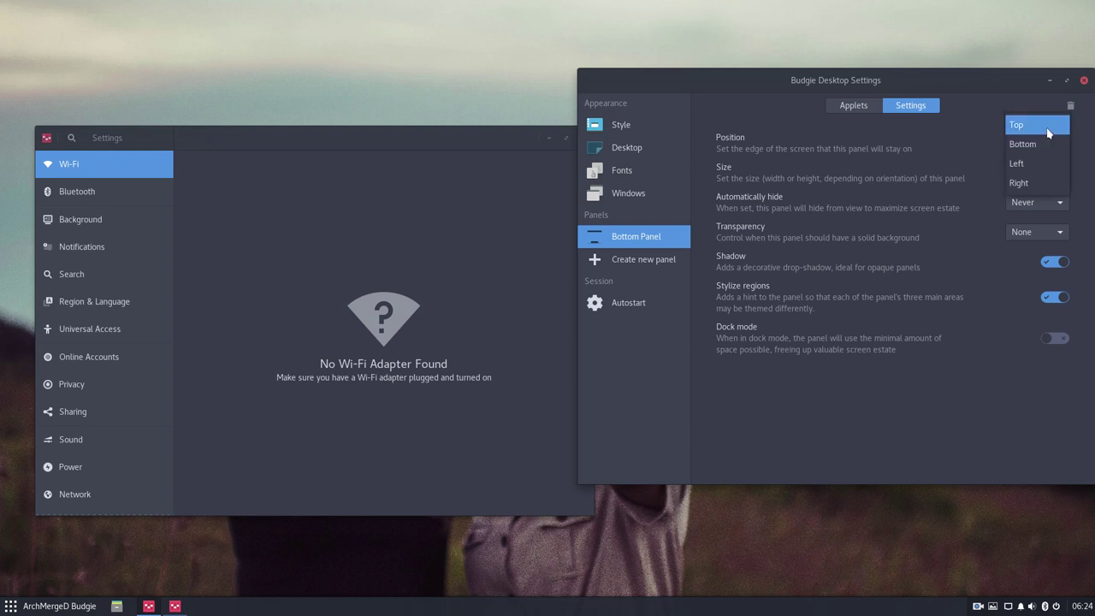
pyautogui.click(1047, 129)
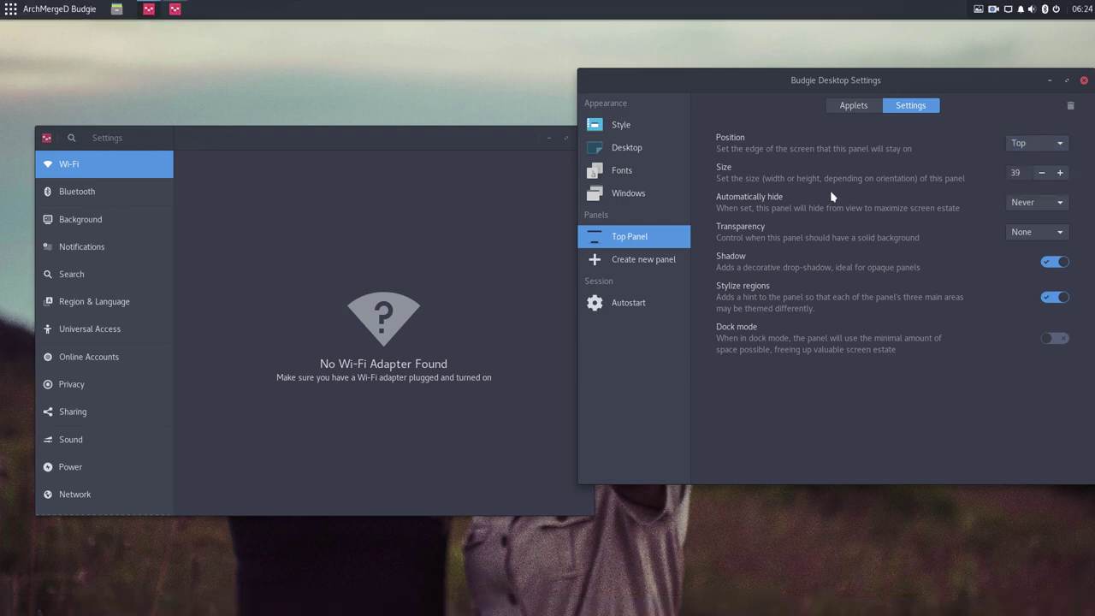
pyautogui.click(1055, 338)
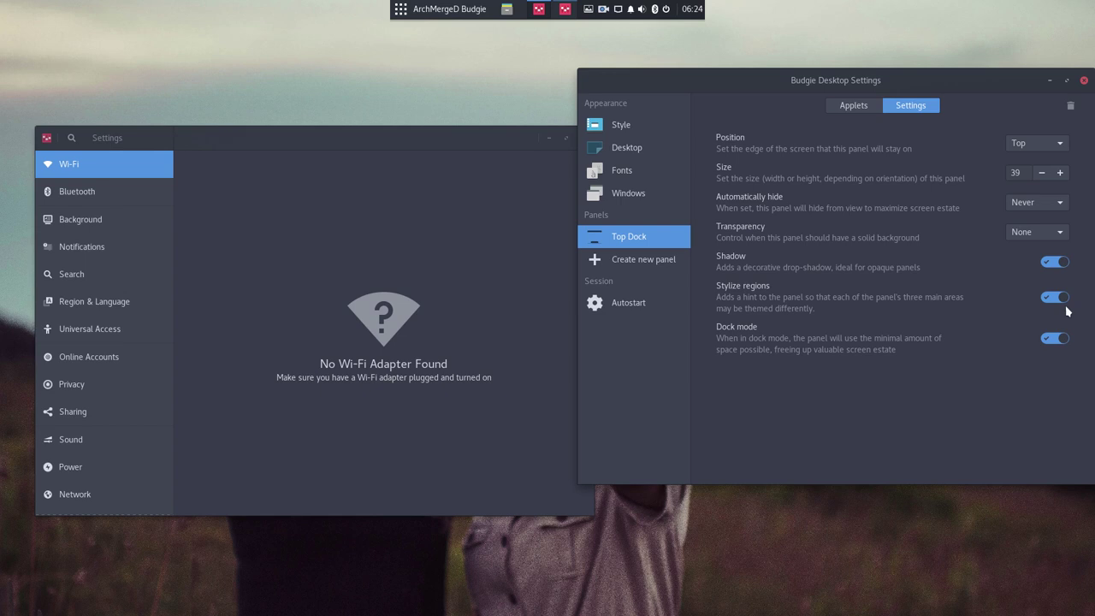
pyautogui.click(1049, 340)
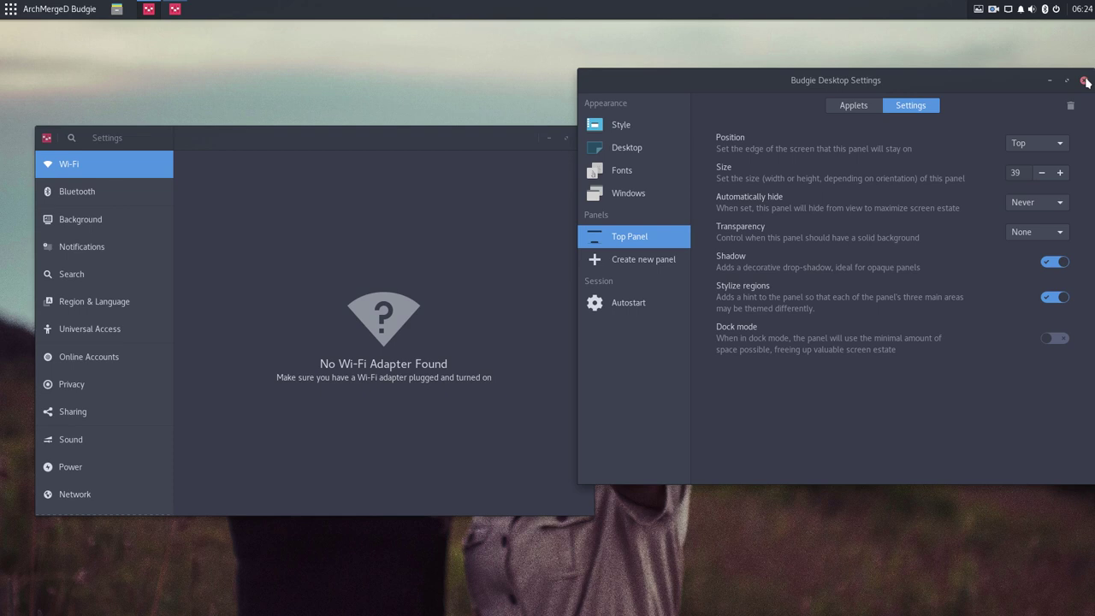
# Step: View the autostart apps, then set the woman-in-grass photo as wallpaper from Variety's thumbnails
pyautogui.click(653, 312)
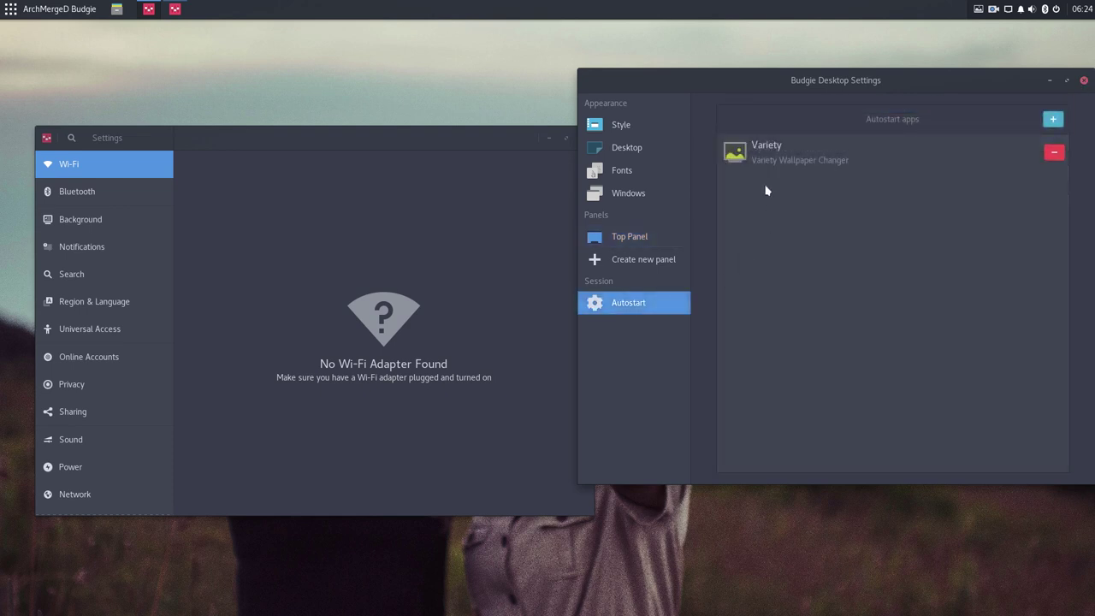
pyautogui.click(977, 10)
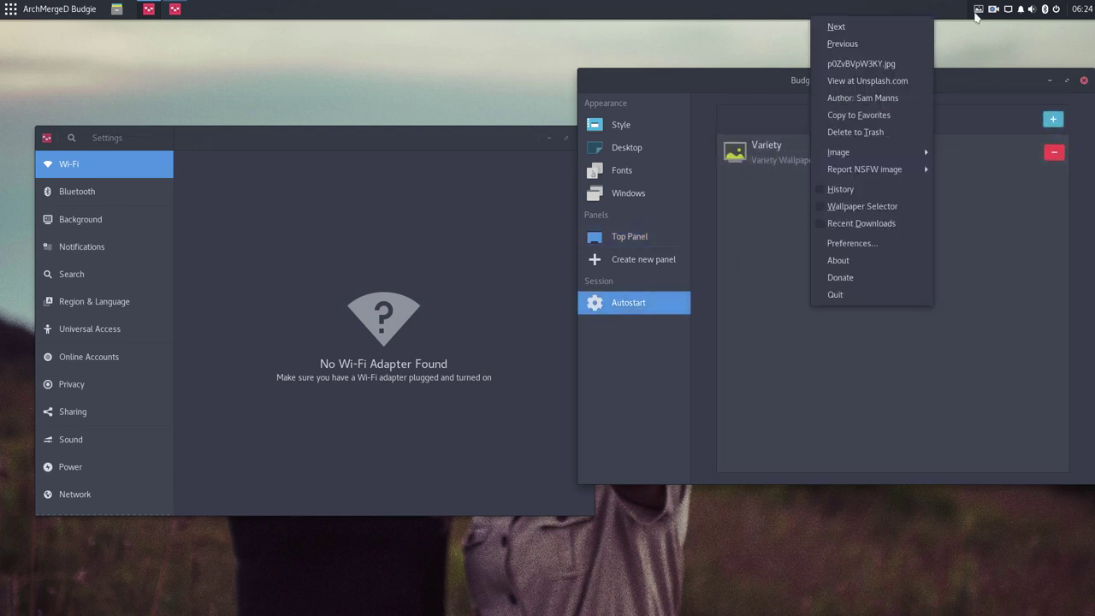
pyautogui.click(862, 206)
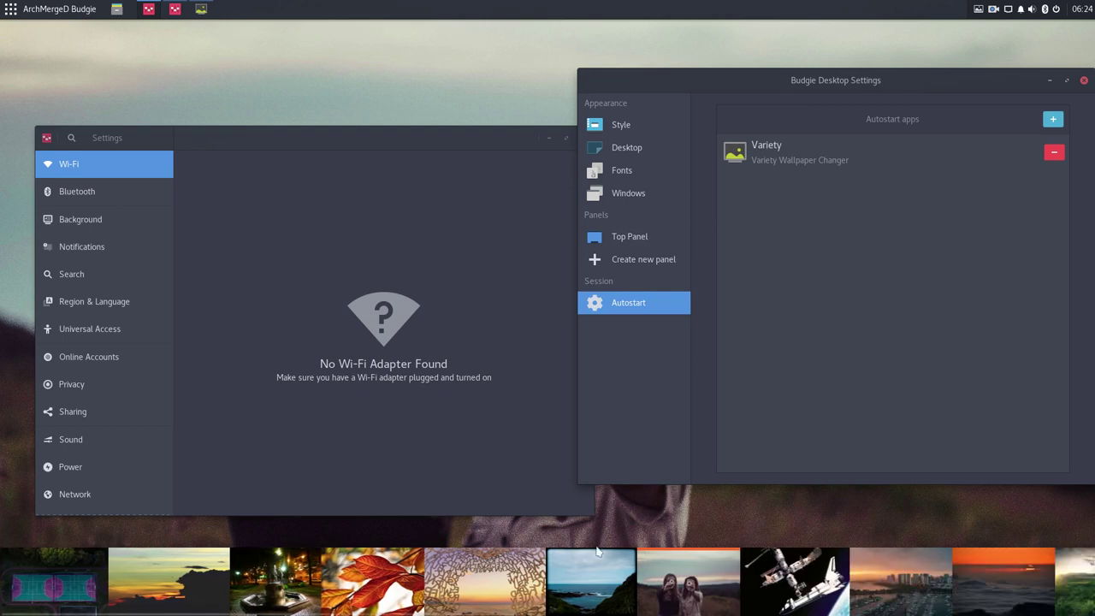
pyautogui.scroll(-5, 812, 590)
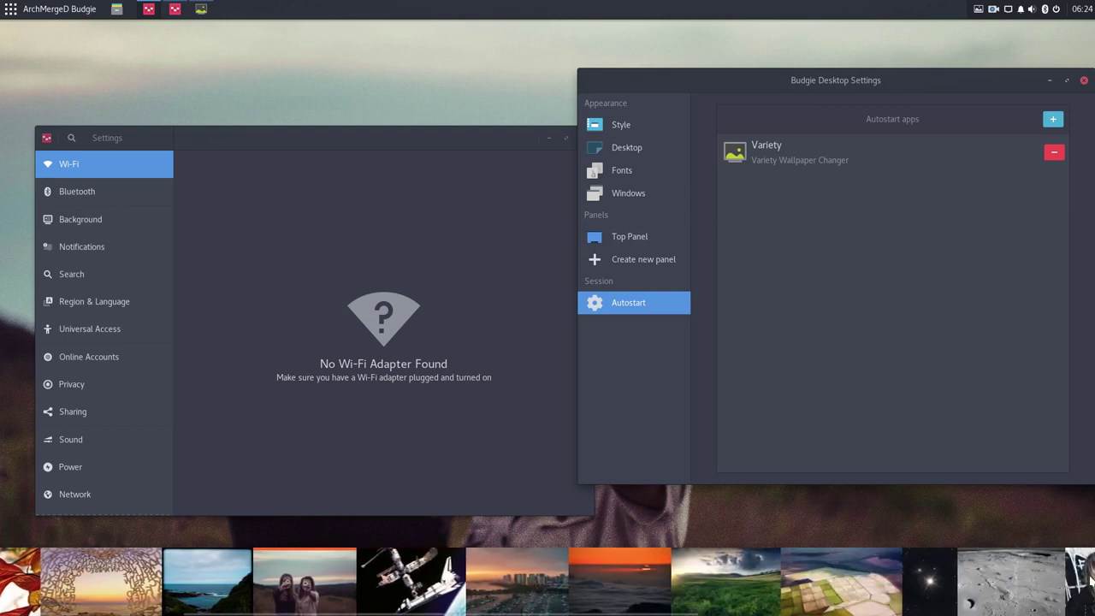
pyautogui.scroll(-10, 1088, 582)
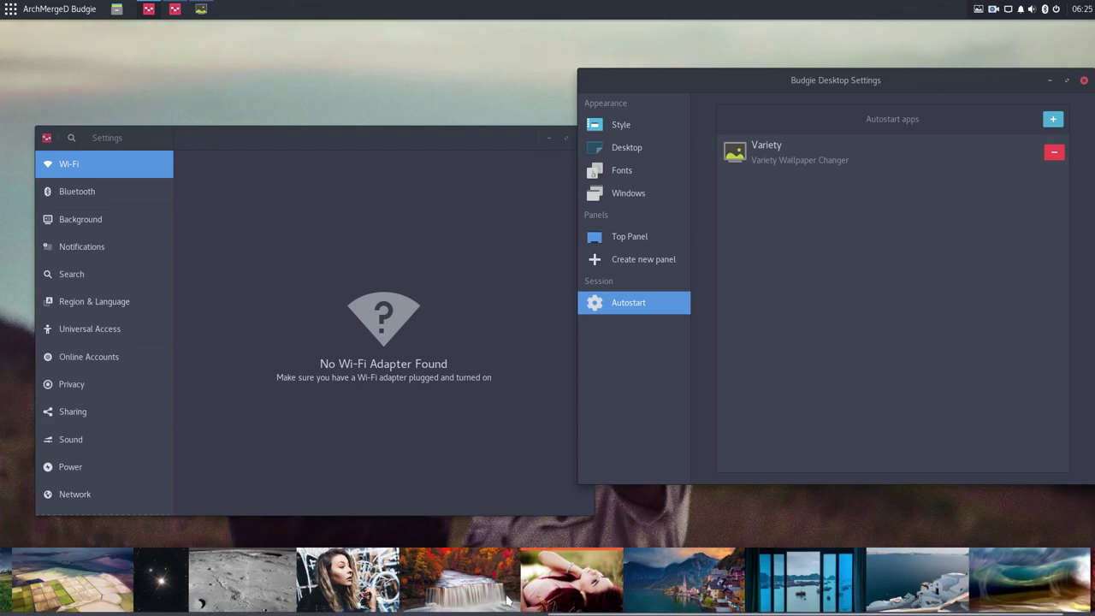
pyautogui.click(523, 595)
pyautogui.moveTo(520, 136); pyautogui.dragTo(504, 82)
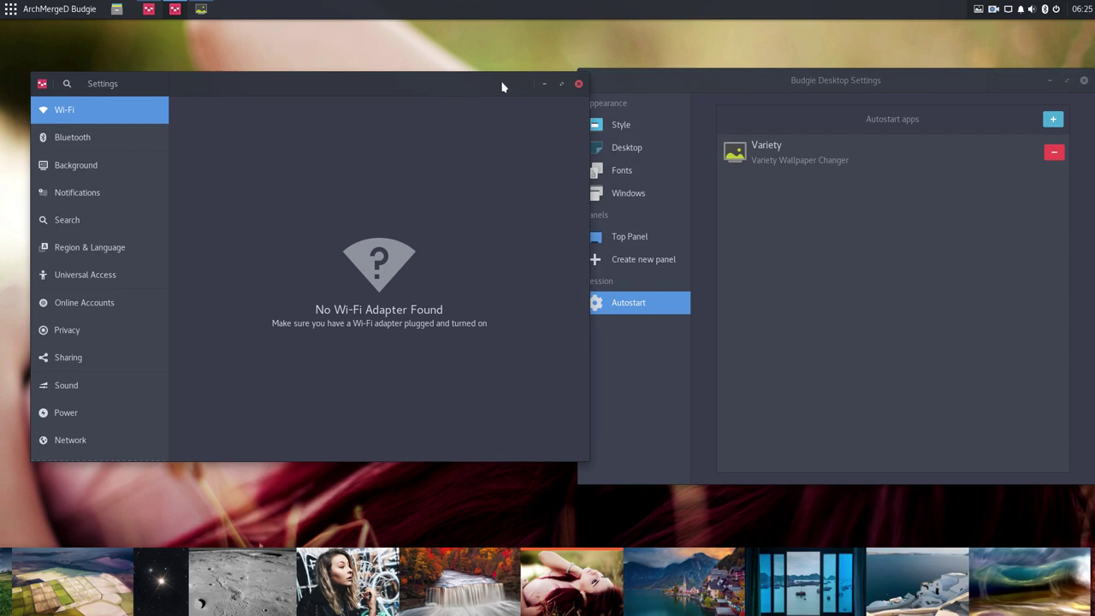
# Step: Toggle the desktop view with Super+D, then close Budgie Desktop Settings
pyautogui.press('super+d')
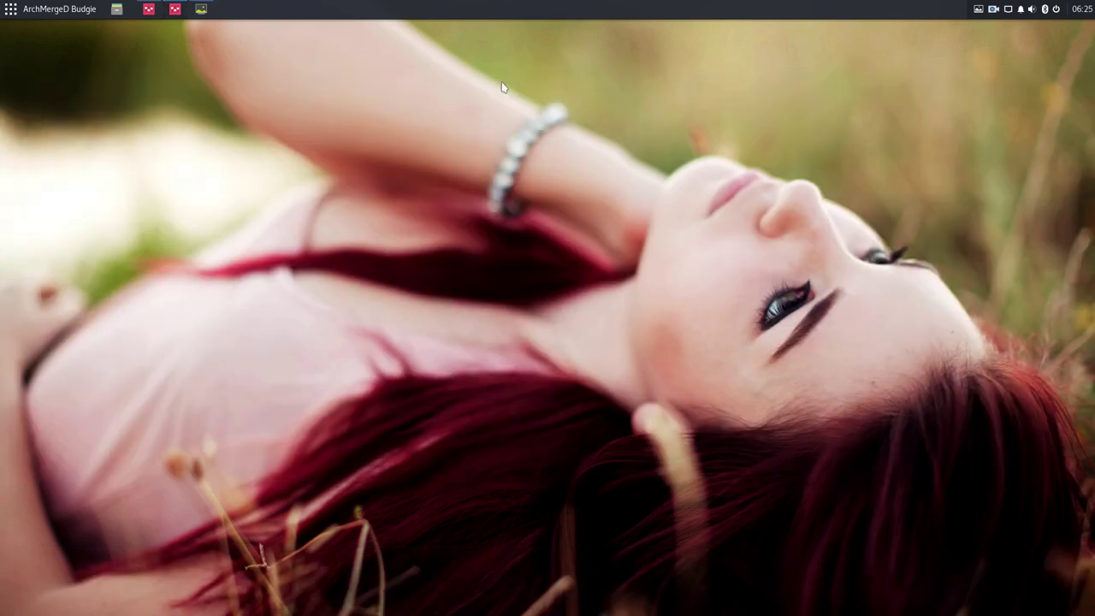
pyautogui.press('super+d')
pyautogui.press('super+d')
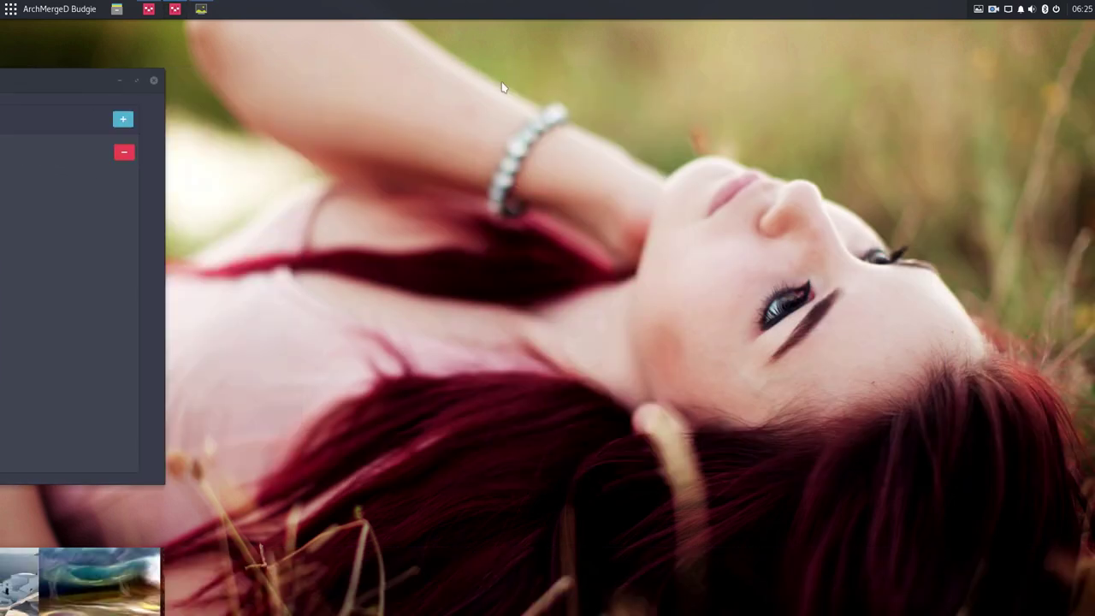
pyautogui.press('super+d')
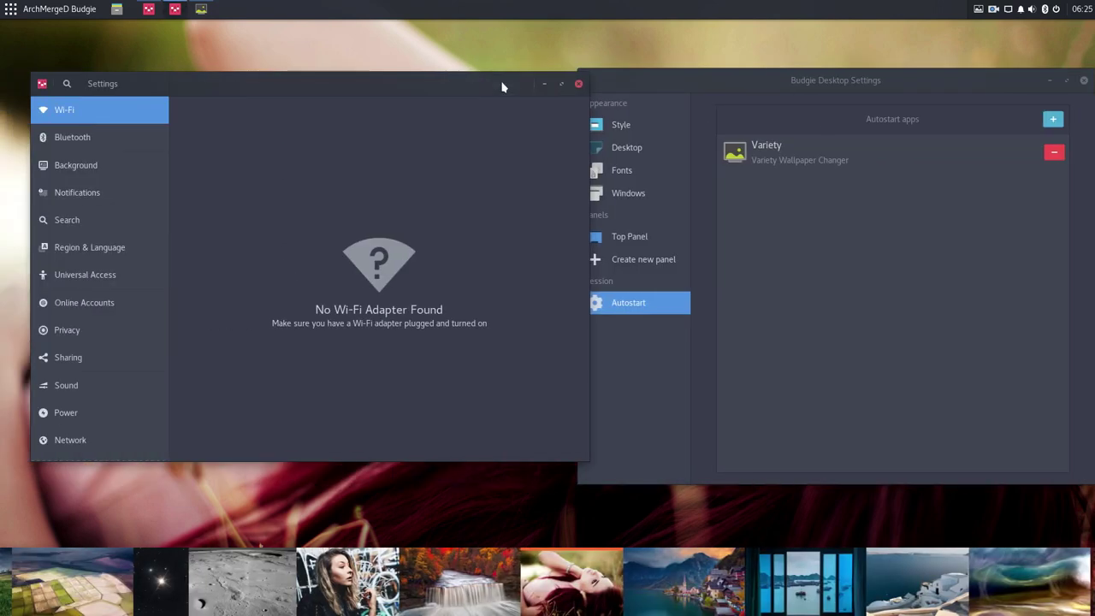
pyautogui.click(1083, 79)
pyautogui.moveTo(369, 78); pyautogui.dragTo(485, 35)
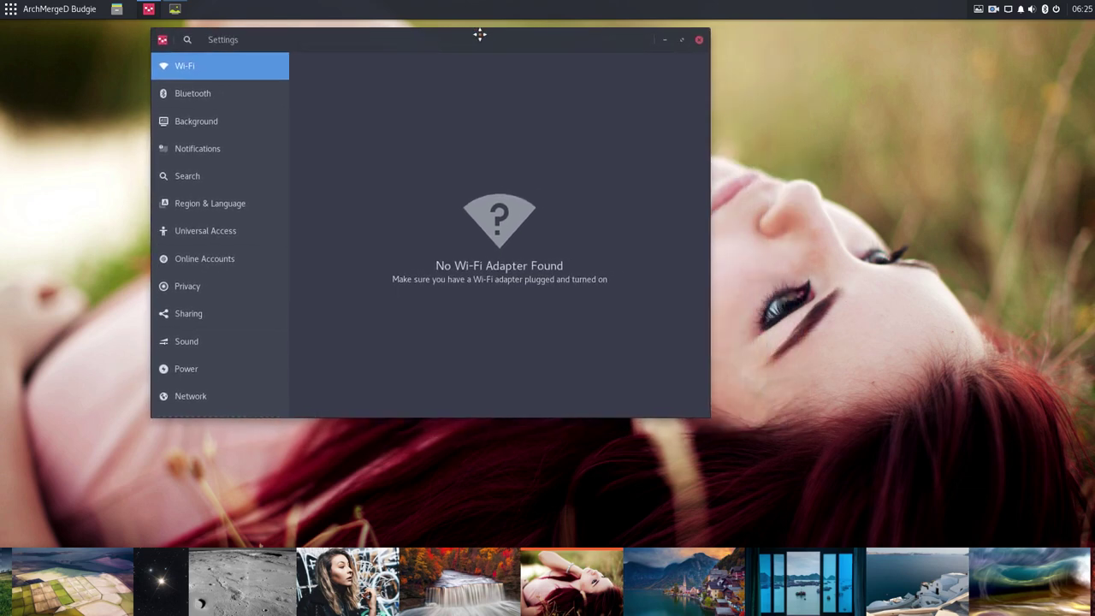
# Step: Make the blue harbour-and-boats photo the wallpaper, dismiss the thumbnails, and centre Settings
pyautogui.click(821, 604)
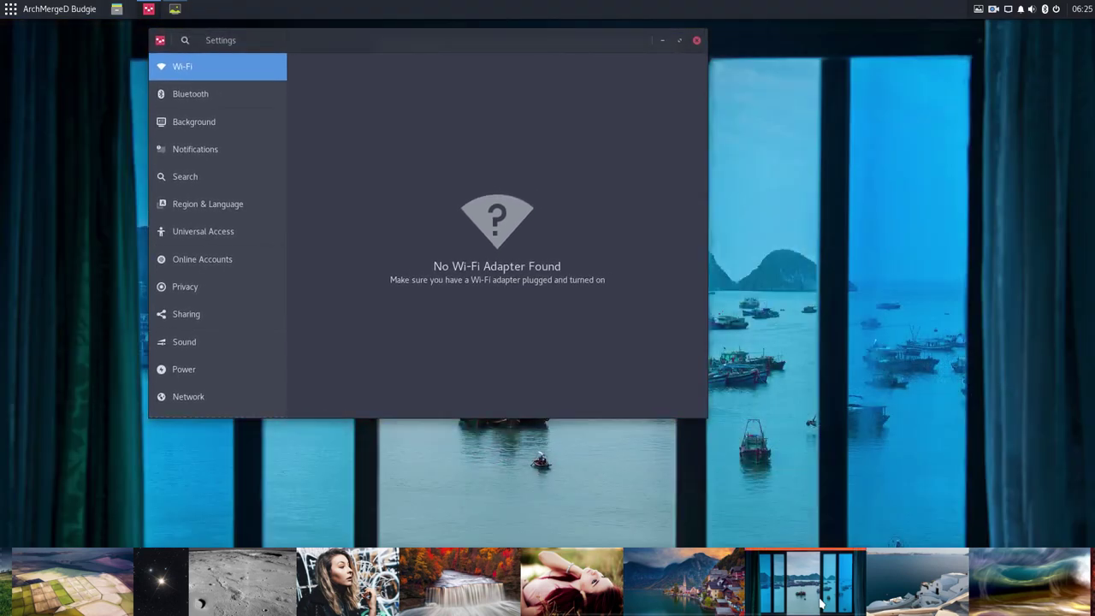
pyautogui.rightClick(820, 604)
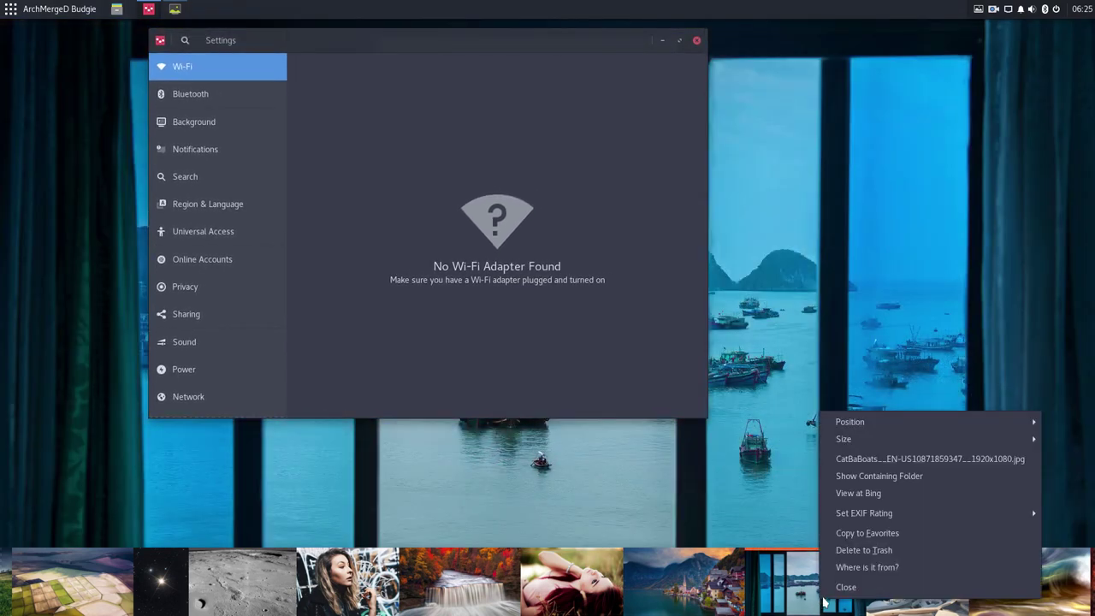
pyautogui.press('Escape')
pyautogui.moveTo(545, 45); pyautogui.dragTo(665, 97)
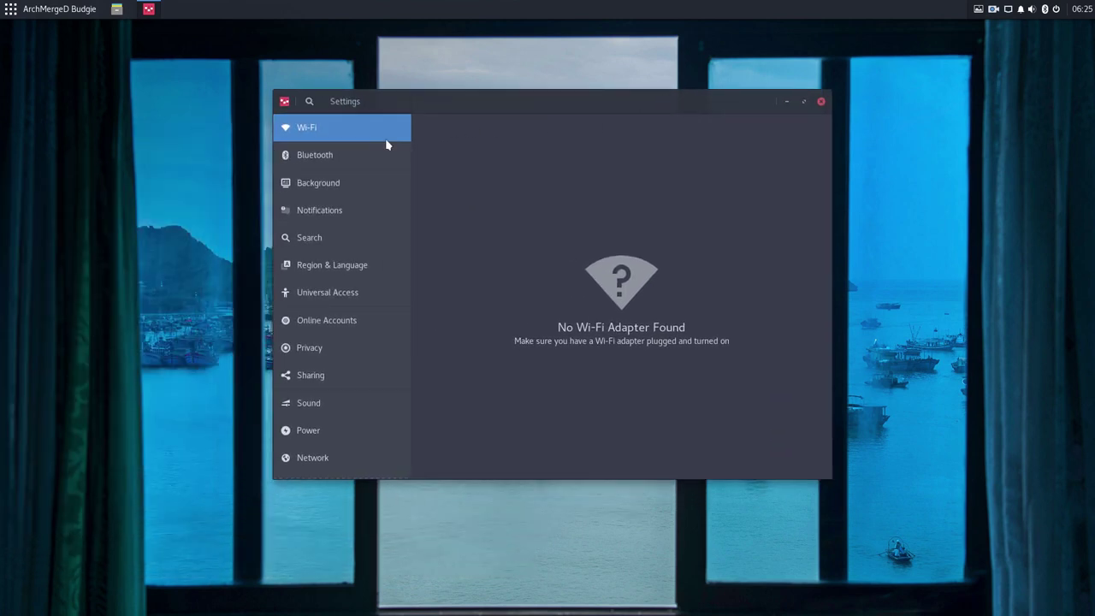
# Step: Browse the Bluetooth, Background, Notifications, Search, Region, Universal Access, Online Accounts, Privacy, Sharing and Sound pages
pyautogui.click(346, 155)
pyautogui.click(330, 184)
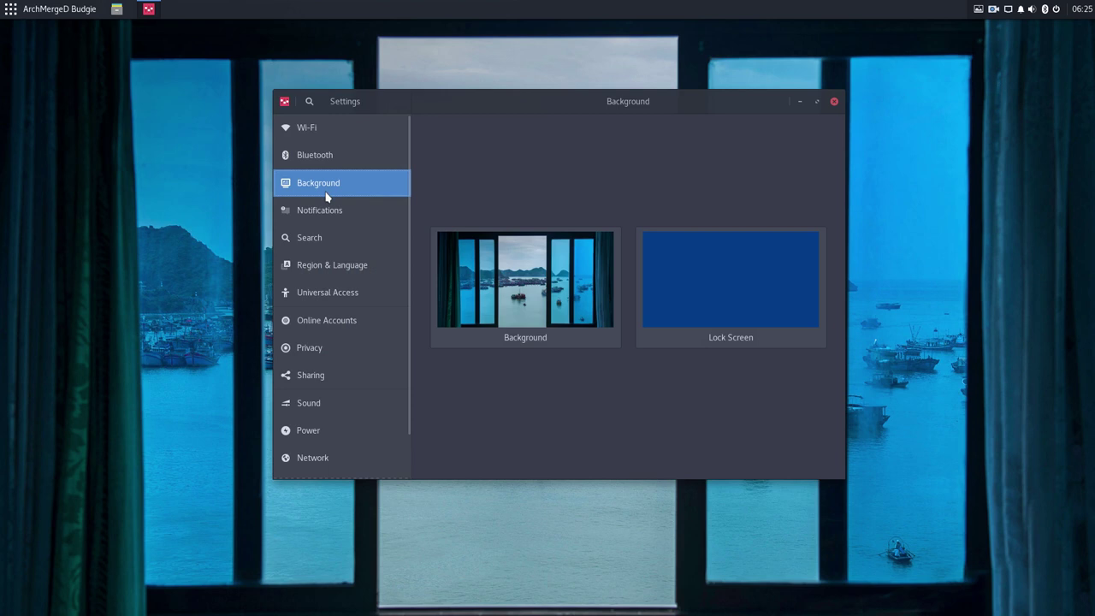
pyautogui.click(323, 216)
pyautogui.click(323, 241)
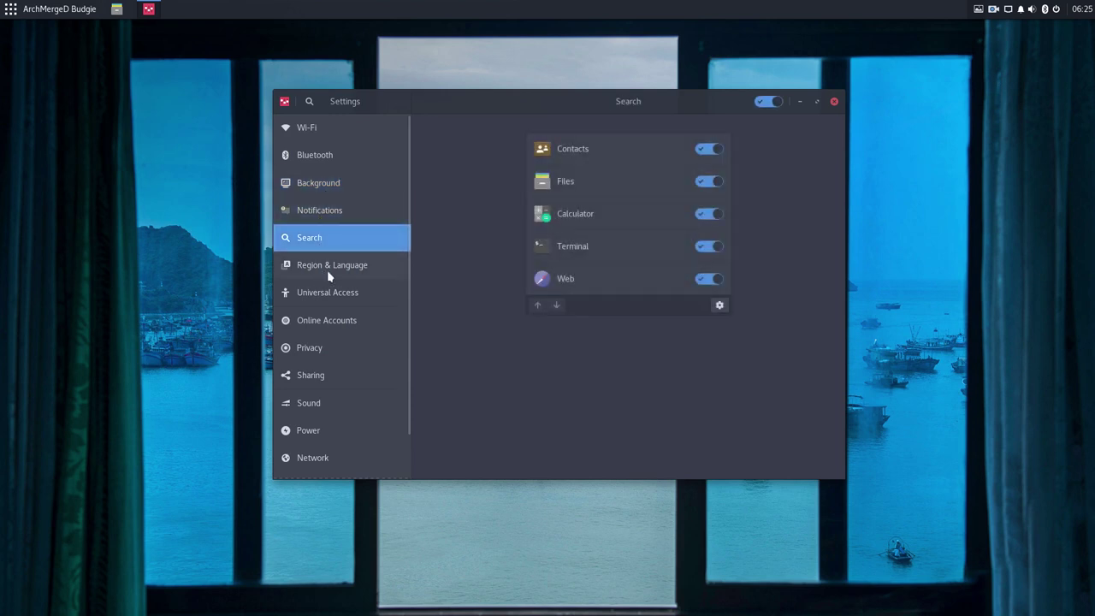
pyautogui.click(330, 272)
pyautogui.click(334, 291)
pyautogui.click(336, 321)
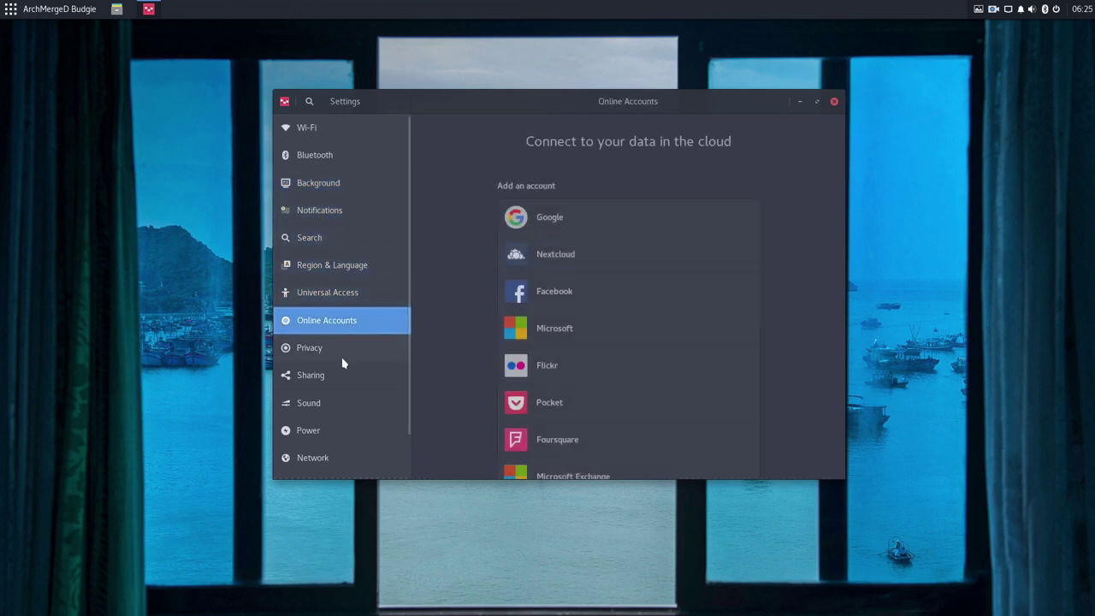
pyautogui.click(339, 347)
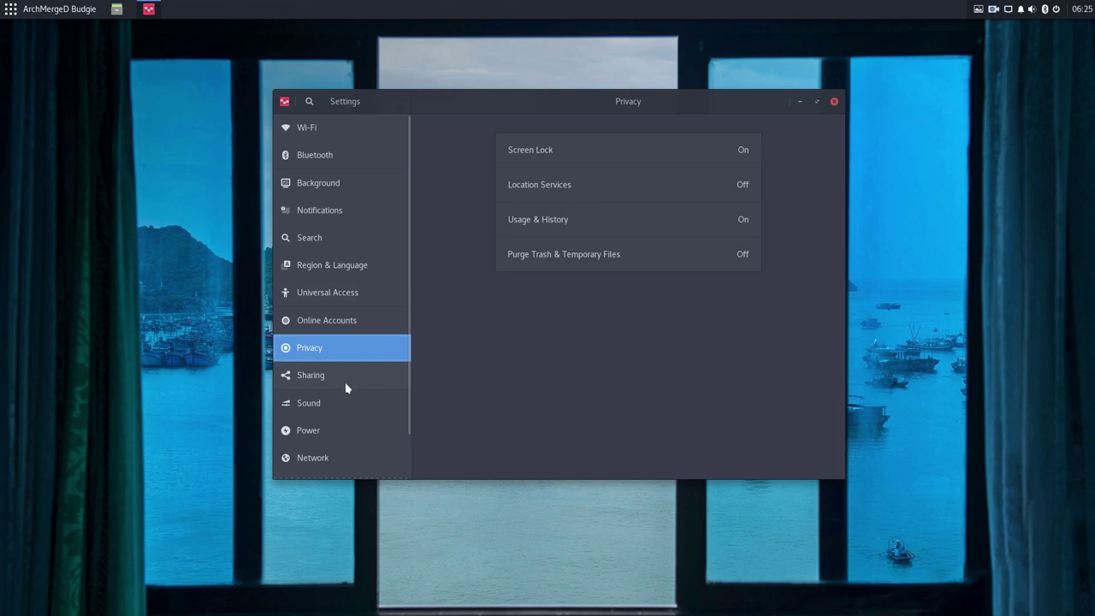
pyautogui.click(345, 382)
pyautogui.click(331, 413)
# Step: Look through the Power, Network, Devices Printers, Keyboard shortcuts and Displays pages
pyautogui.scroll(-1, 331, 414)
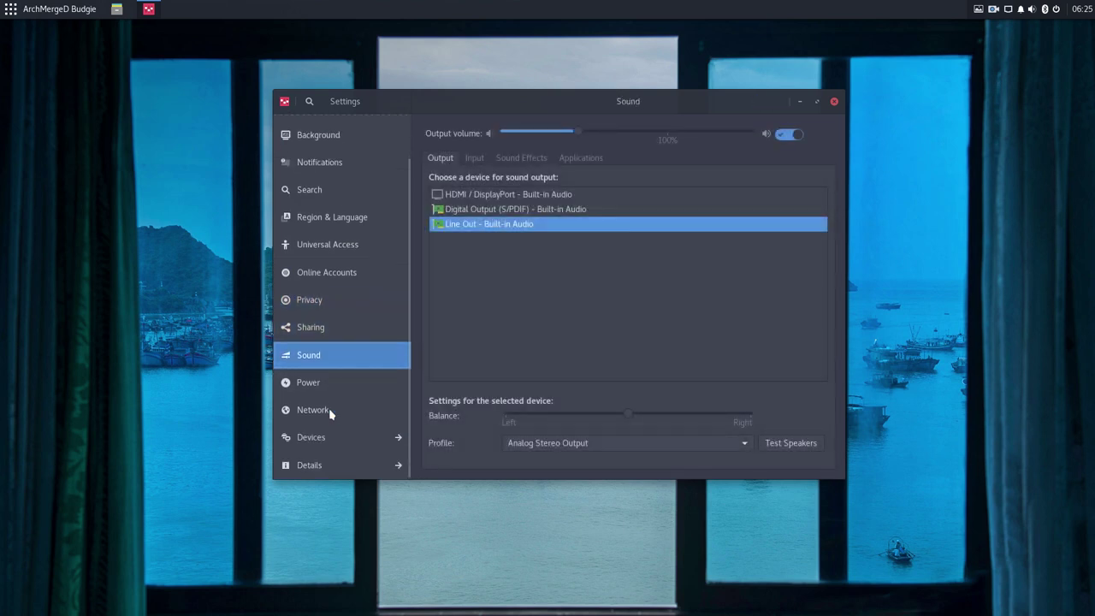
pyautogui.click(317, 384)
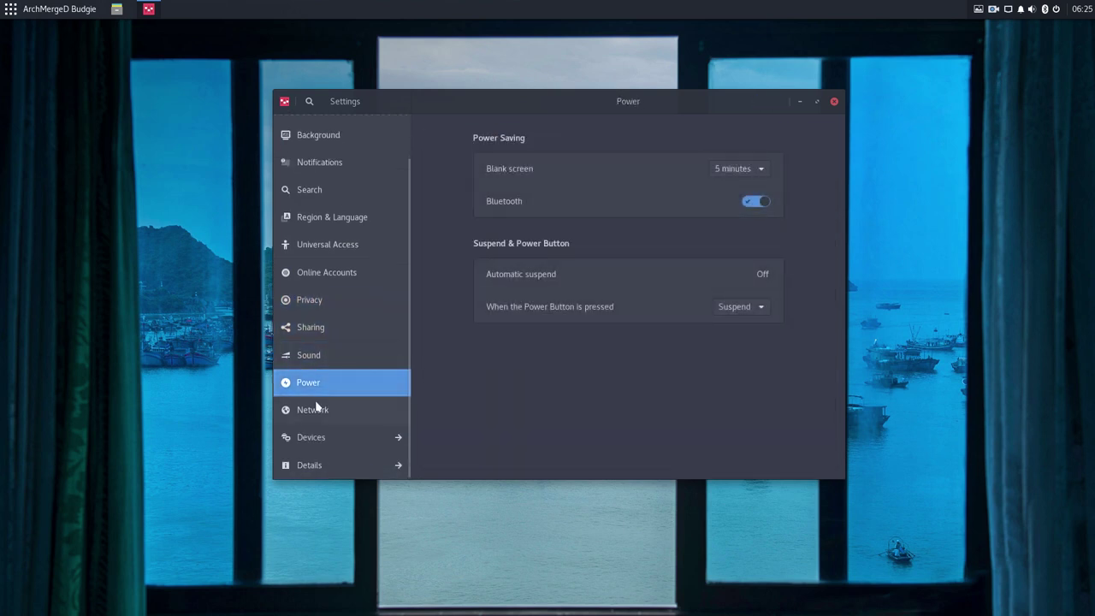
pyautogui.click(329, 406)
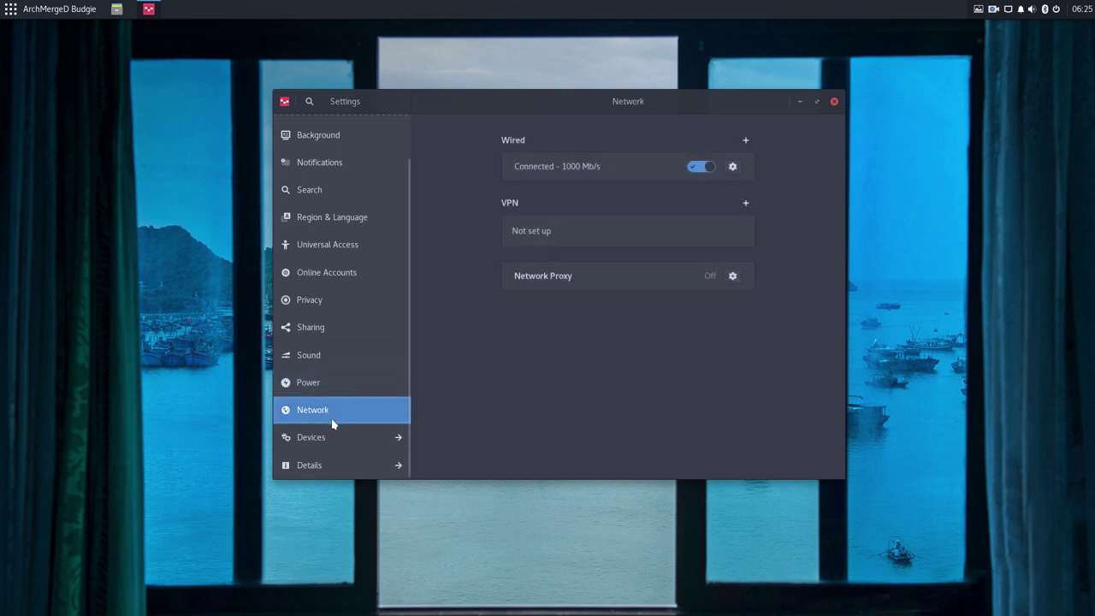
pyautogui.click(332, 438)
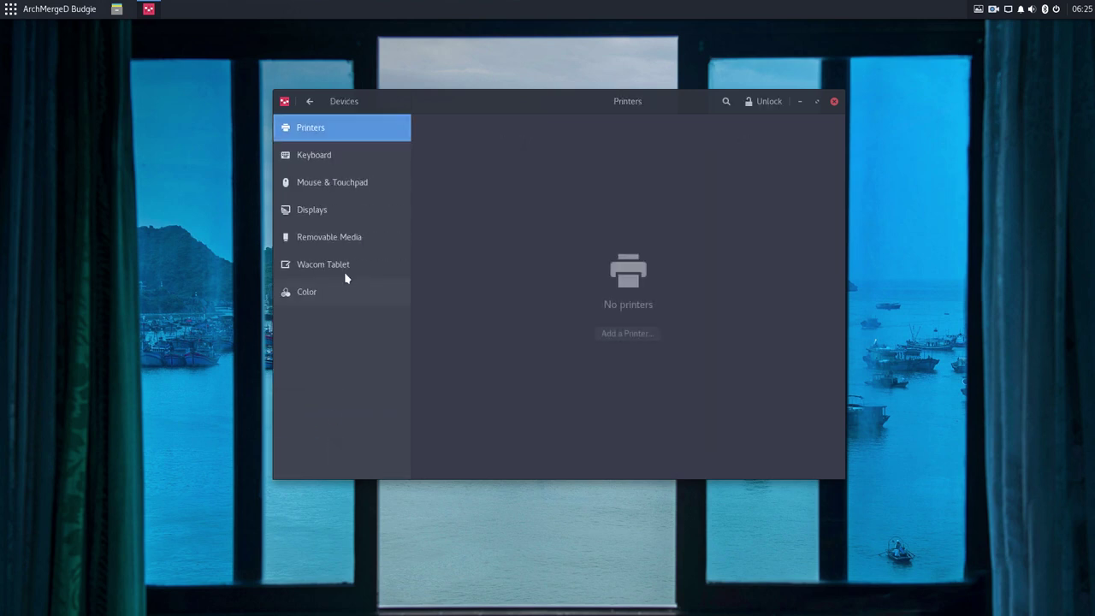
pyautogui.click(321, 158)
pyautogui.scroll(-15, 638, 163)
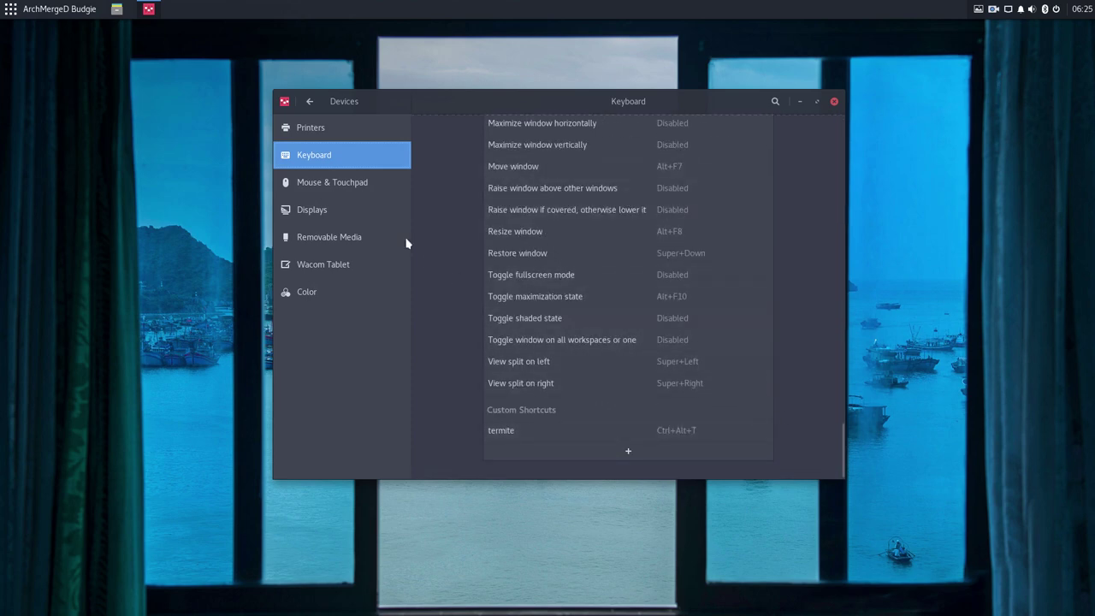
pyautogui.click(328, 214)
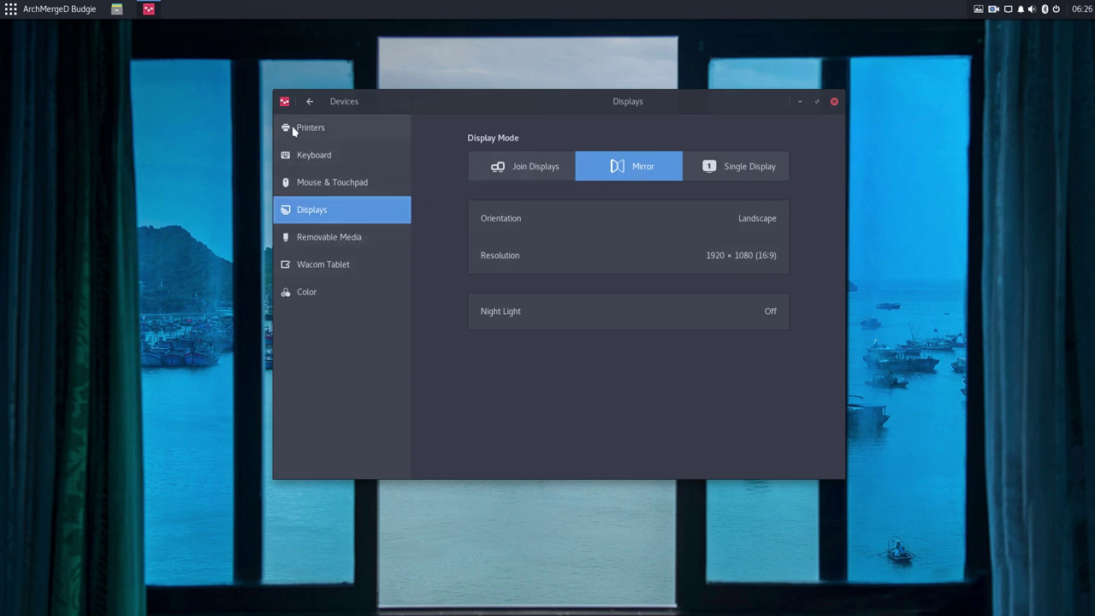
# Step: Revisit Devices, then view Details and its Default Applications, returning to the main list each time
pyautogui.click(310, 101)
pyautogui.scroll(-2, 337, 348)
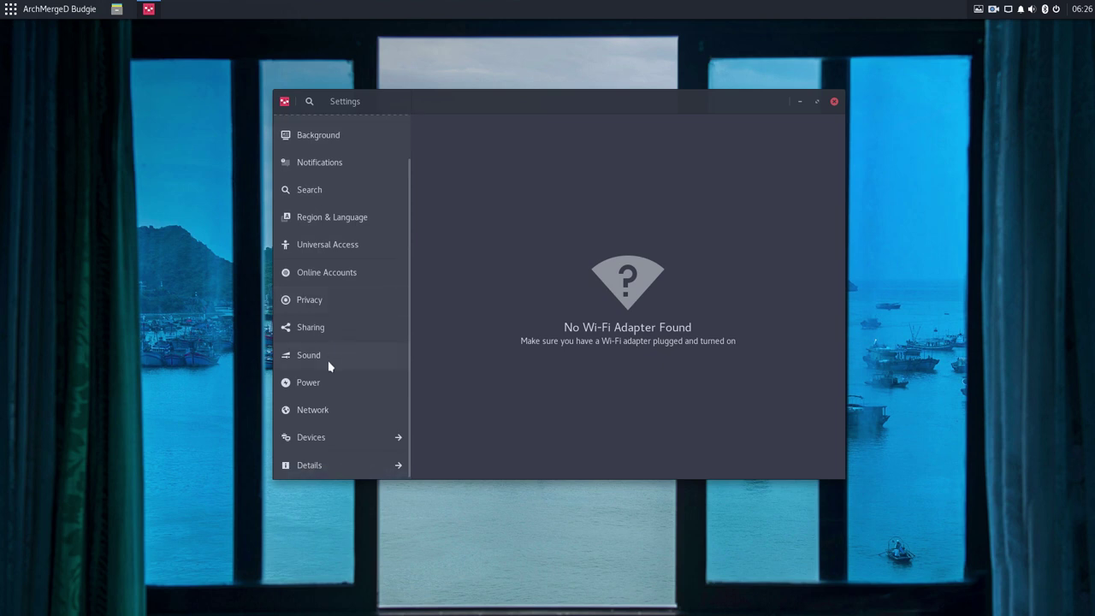
pyautogui.click(331, 438)
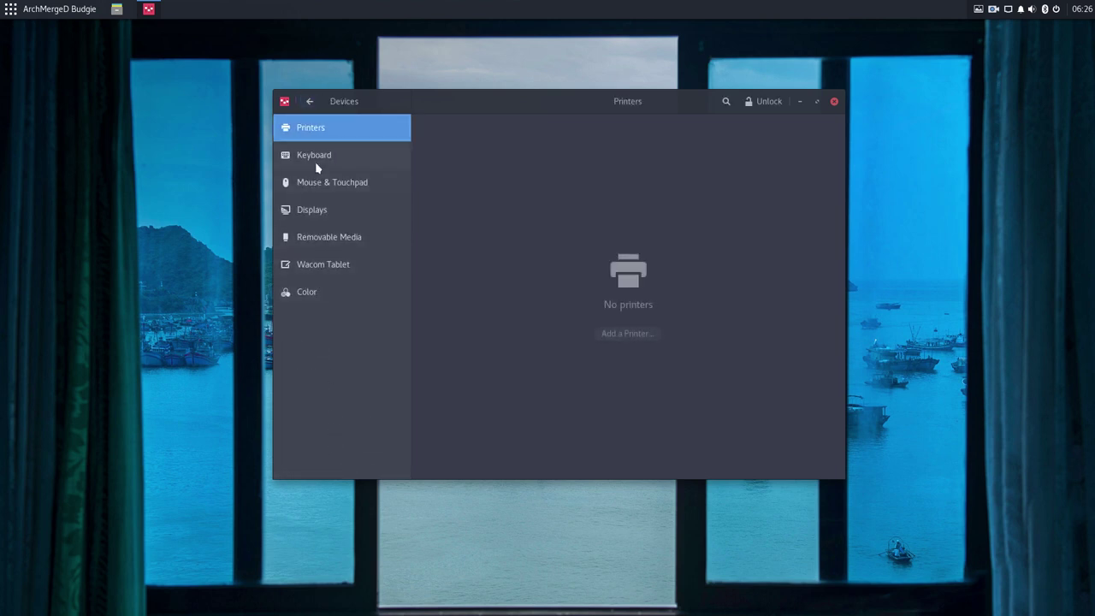
pyautogui.click(310, 101)
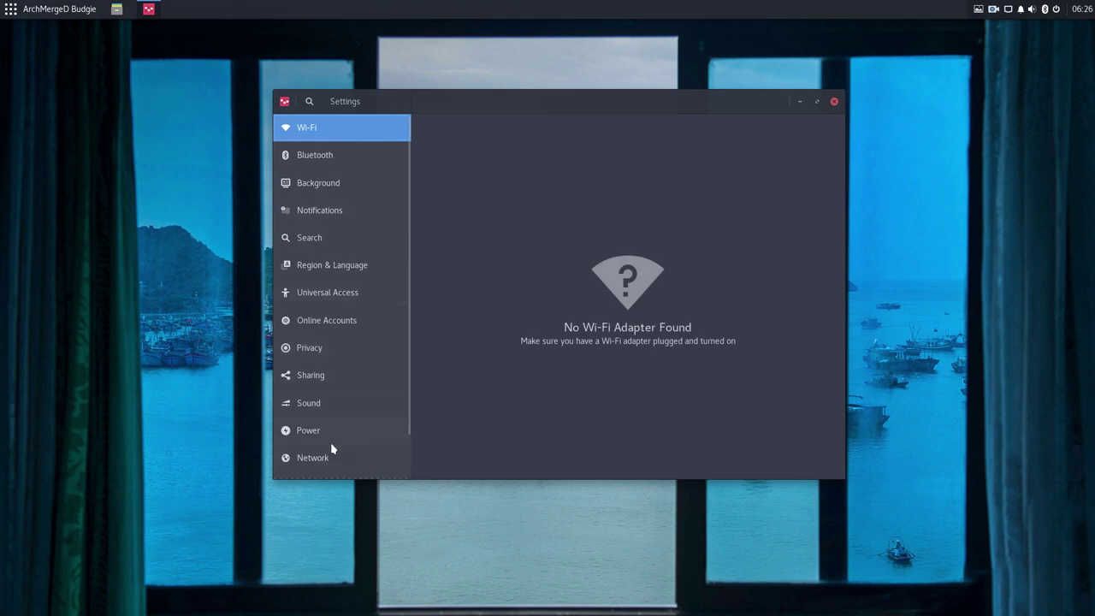
pyautogui.scroll(-2, 332, 448)
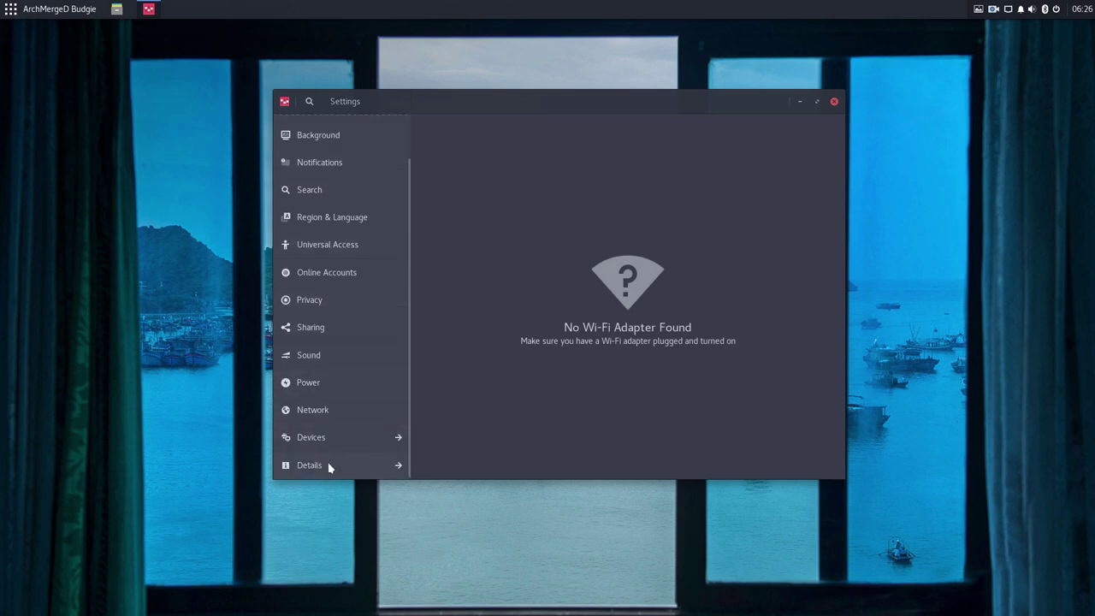
pyautogui.click(328, 465)
pyautogui.click(330, 212)
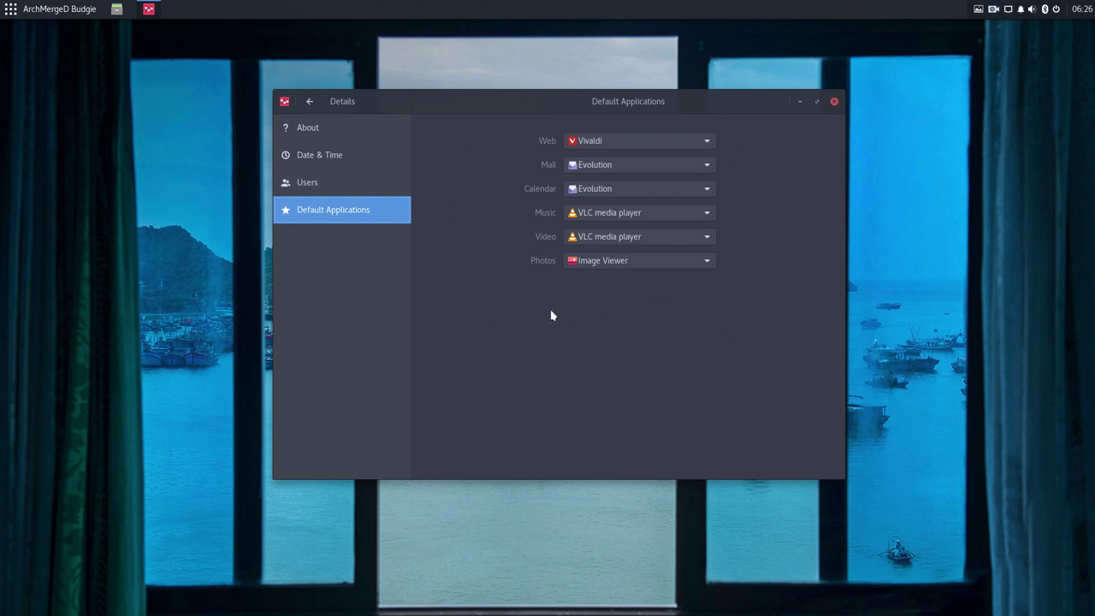
pyautogui.click(309, 102)
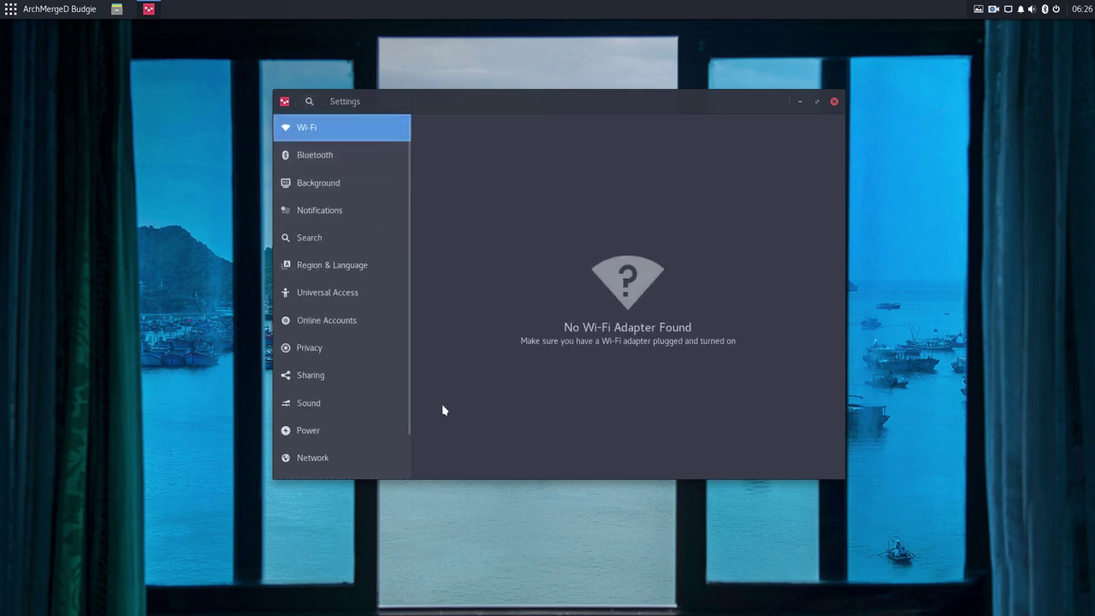
pyautogui.scroll(-2, 367, 391)
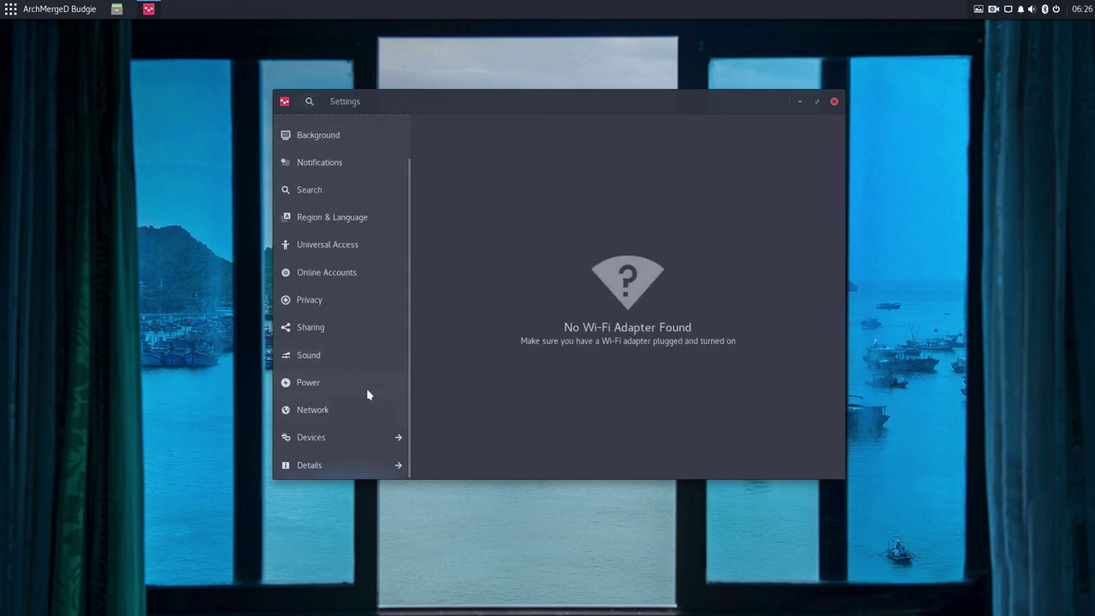
# Step: Close the Settings window, then glance at the desktop context menu and the Budgie application menu
pyautogui.click(834, 101)
pyautogui.rightClick(419, 196)
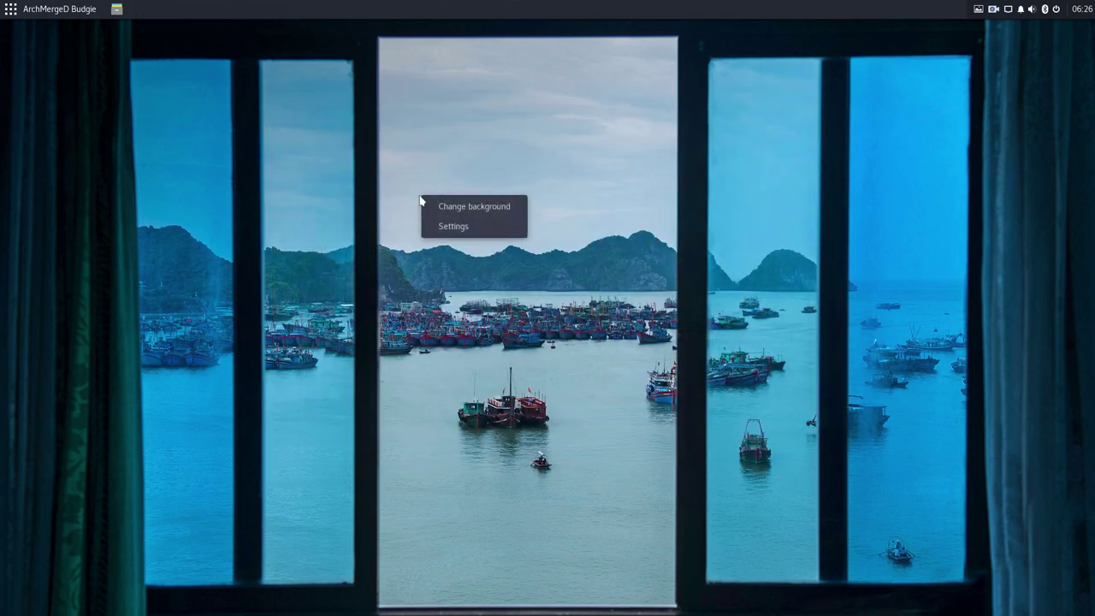
pyautogui.click(297, 204)
pyautogui.click(32, 12)
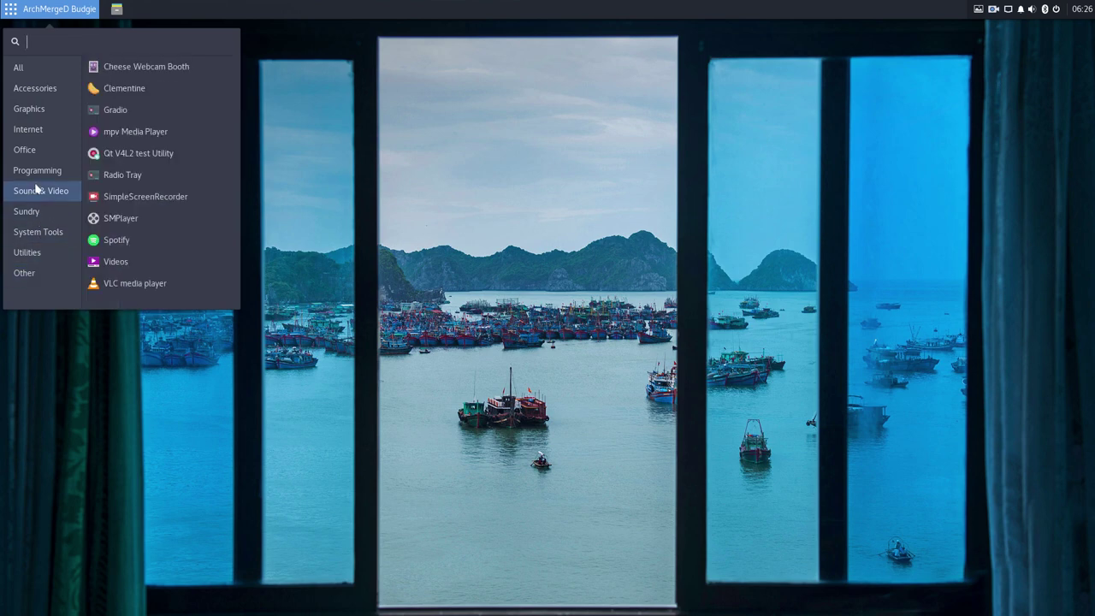
pyautogui.click(568, 205)
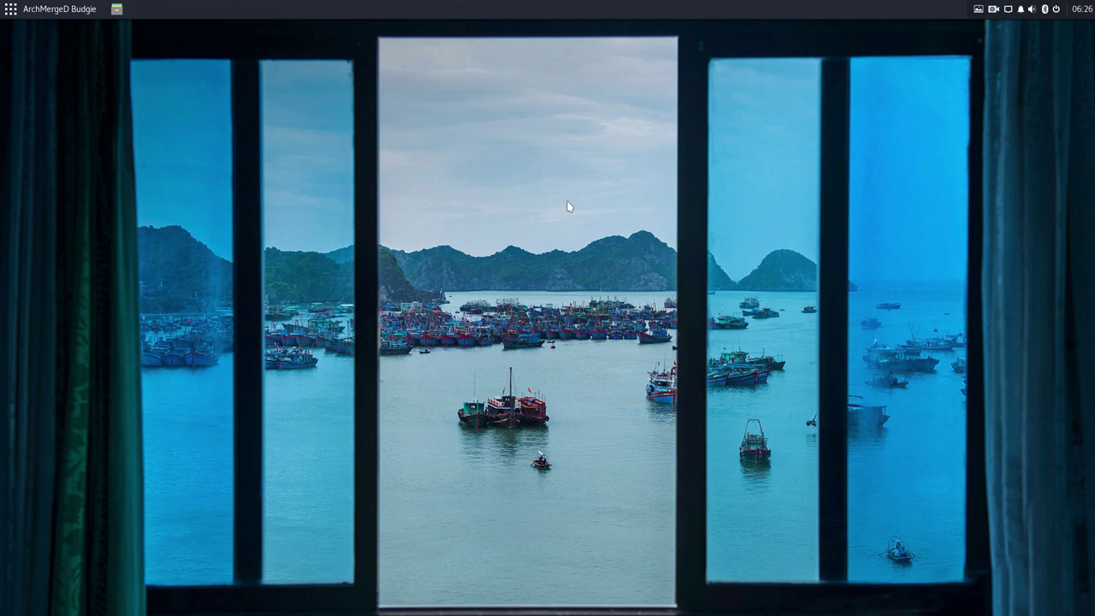
# Step: Open Files at Home, enter amd-budgie, and inspect the gdm and lightdm display-manager scripts
pyautogui.click(117, 9)
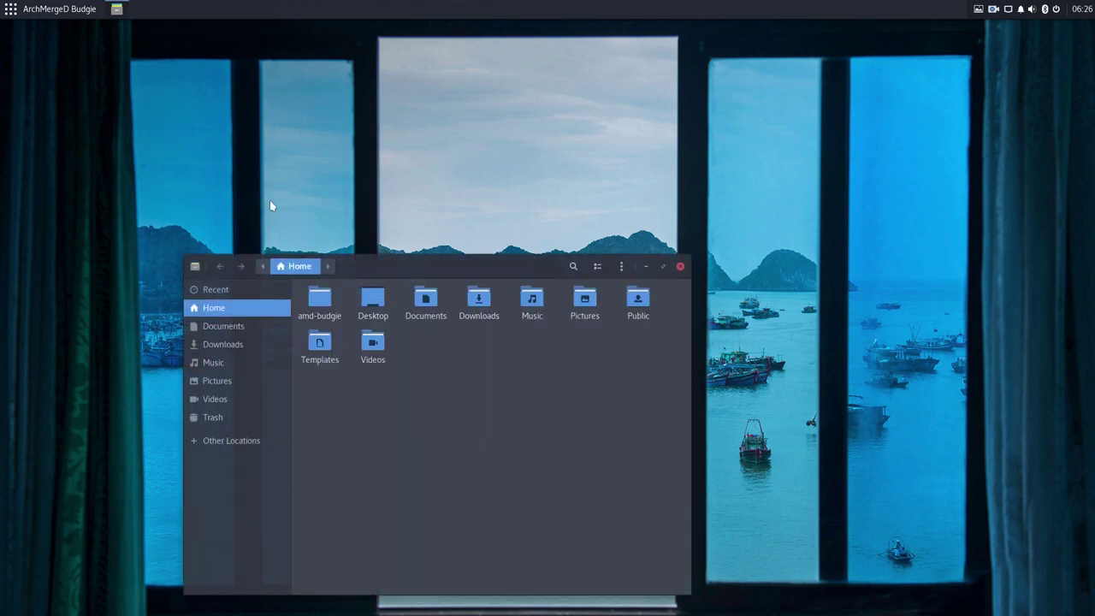
pyautogui.doubleClick(327, 301)
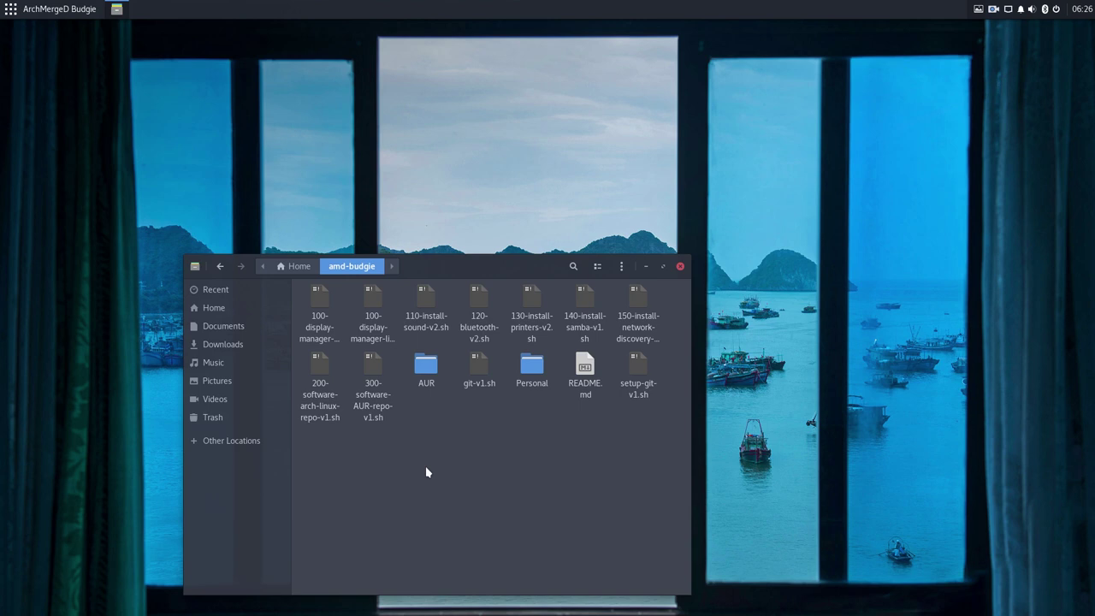
pyautogui.click(371, 300)
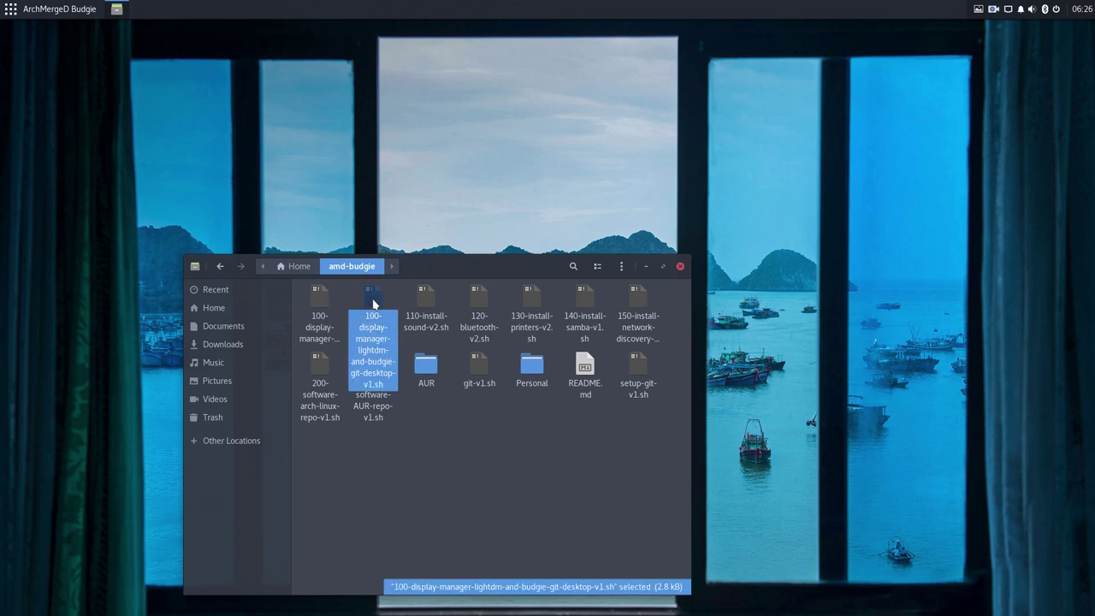
pyautogui.click(320, 300)
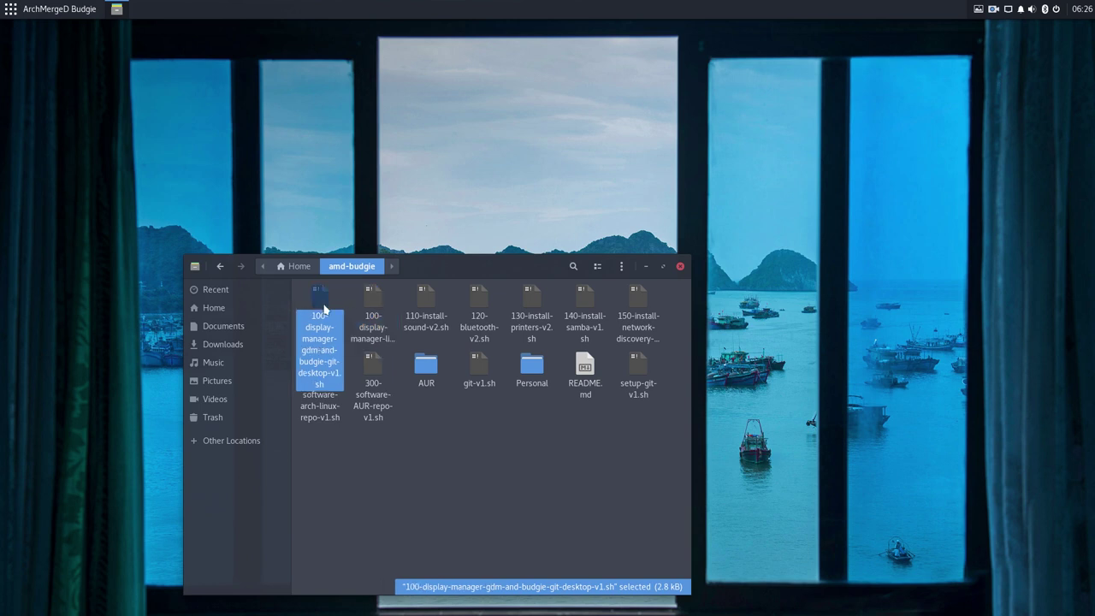
pyautogui.click(372, 307)
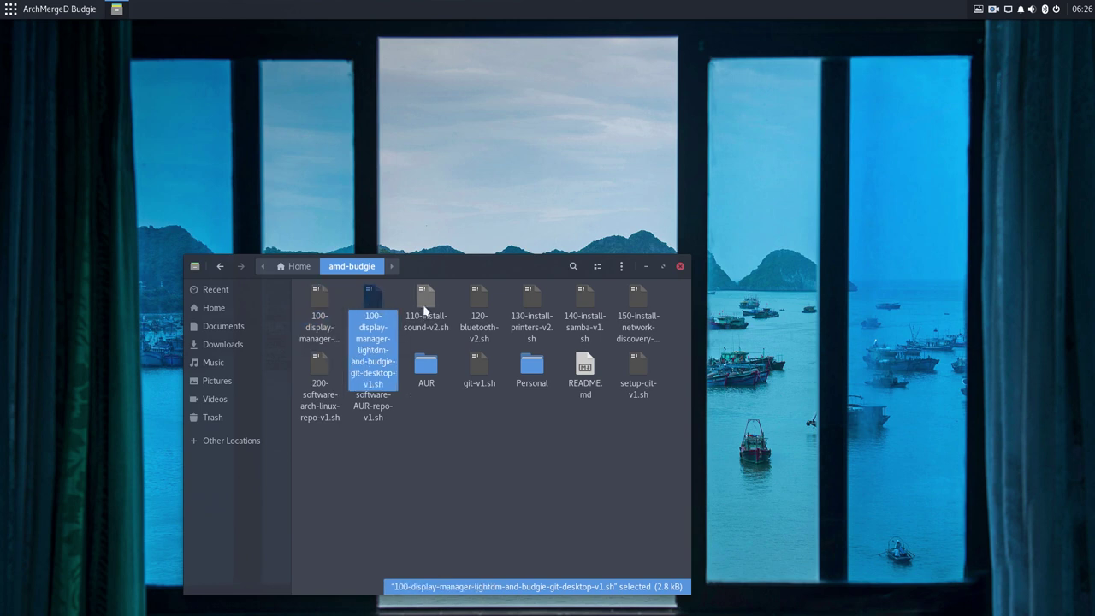
# Step: Select the 110 sound through 200 software-arch-linux-repo scripts to read their names, then deselect
pyautogui.click(424, 307)
pyautogui.click(479, 310)
pyautogui.click(531, 312)
pyautogui.click(584, 310)
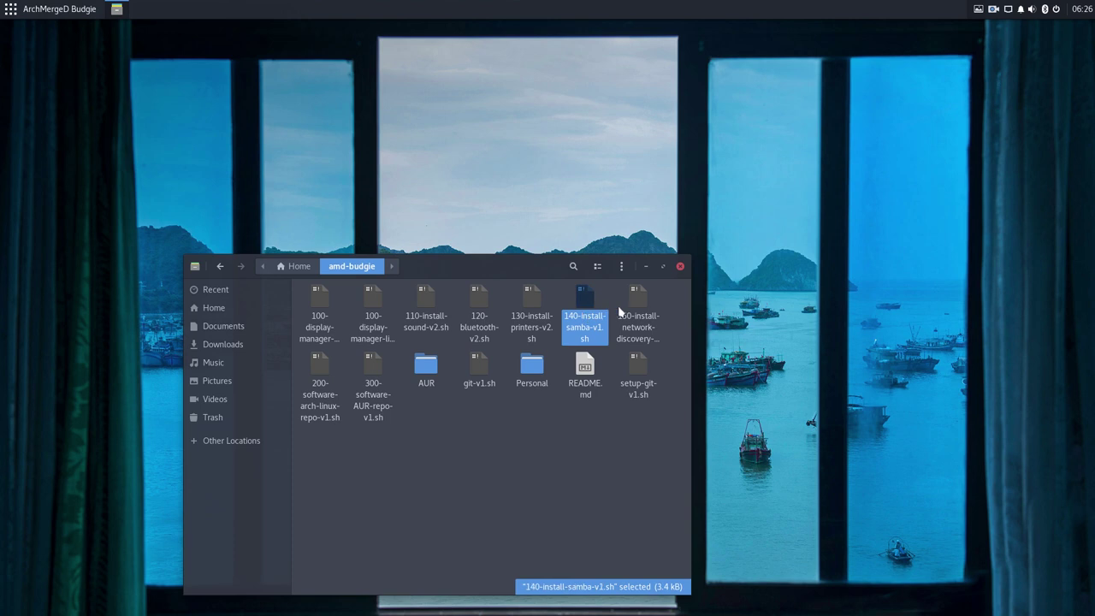
pyautogui.click(638, 321)
pyautogui.click(321, 389)
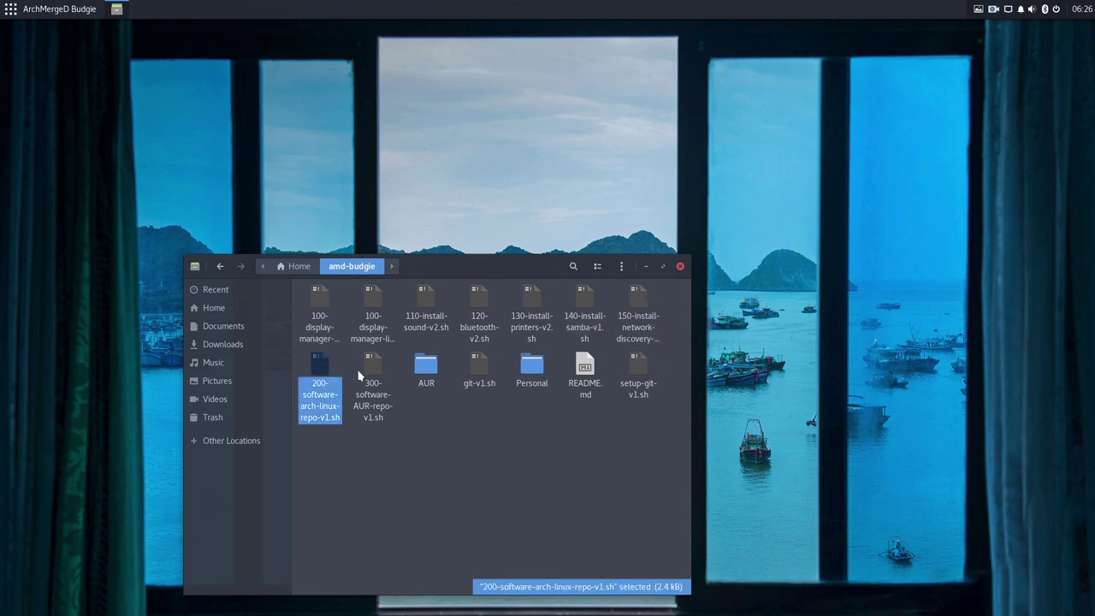
pyautogui.click(353, 491)
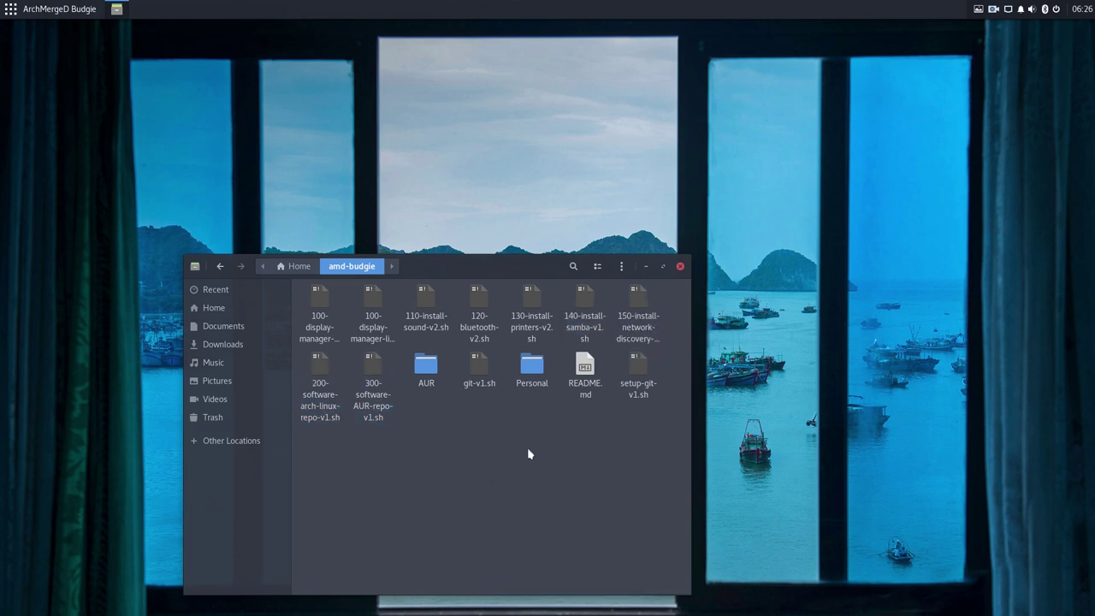
# Step: Open the Personal folder, select its six install scripts, then pick the Firefox dark-theme fix script
pyautogui.doubleClick(532, 370)
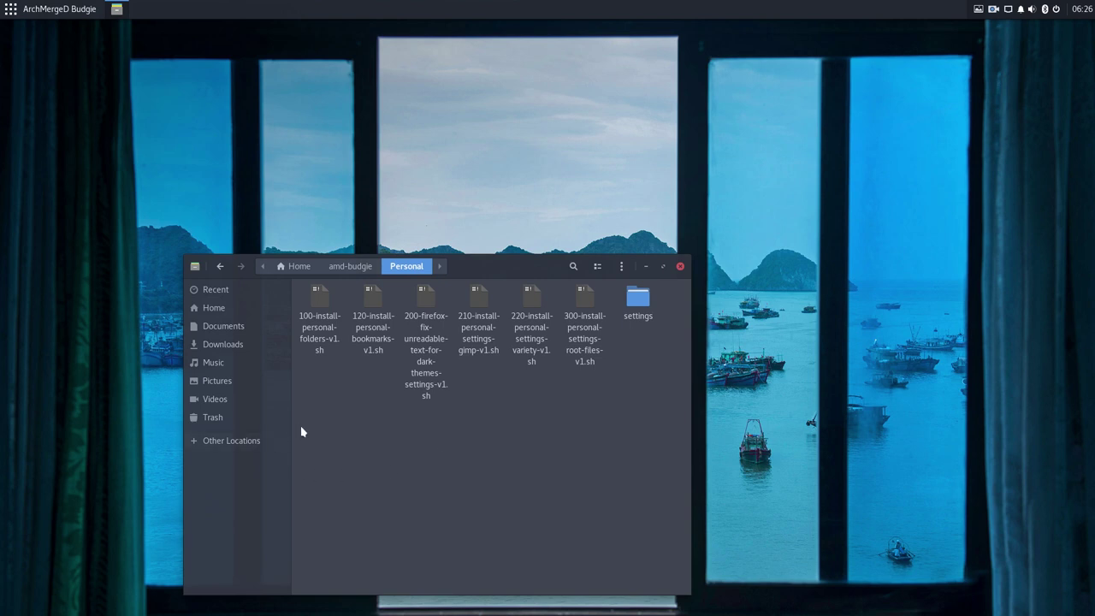
pyautogui.moveTo(315, 419); pyautogui.dragTo(615, 284)
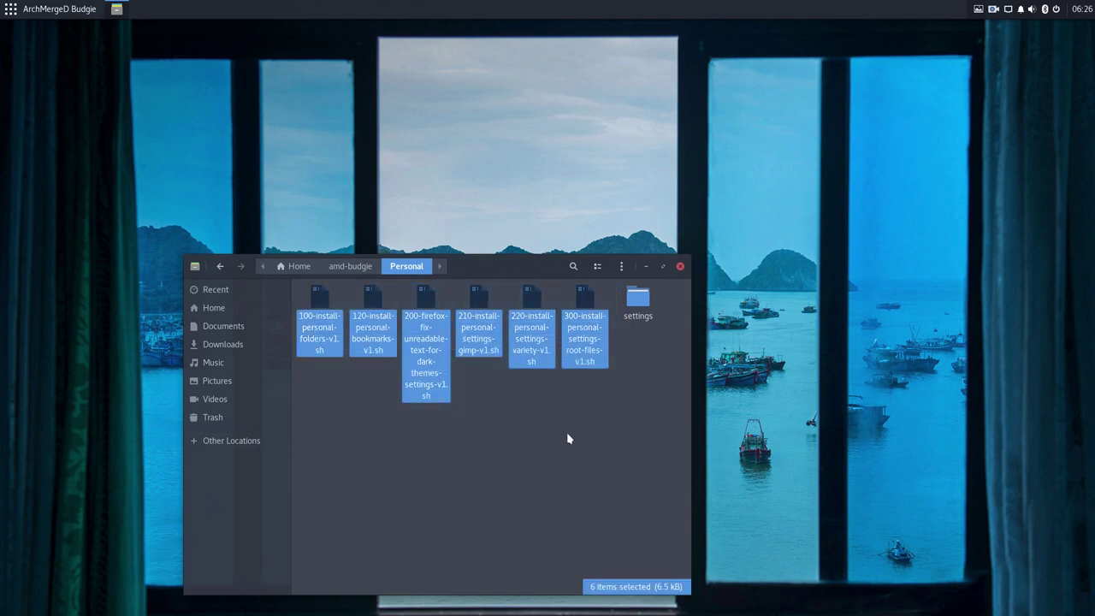
pyautogui.click(566, 432)
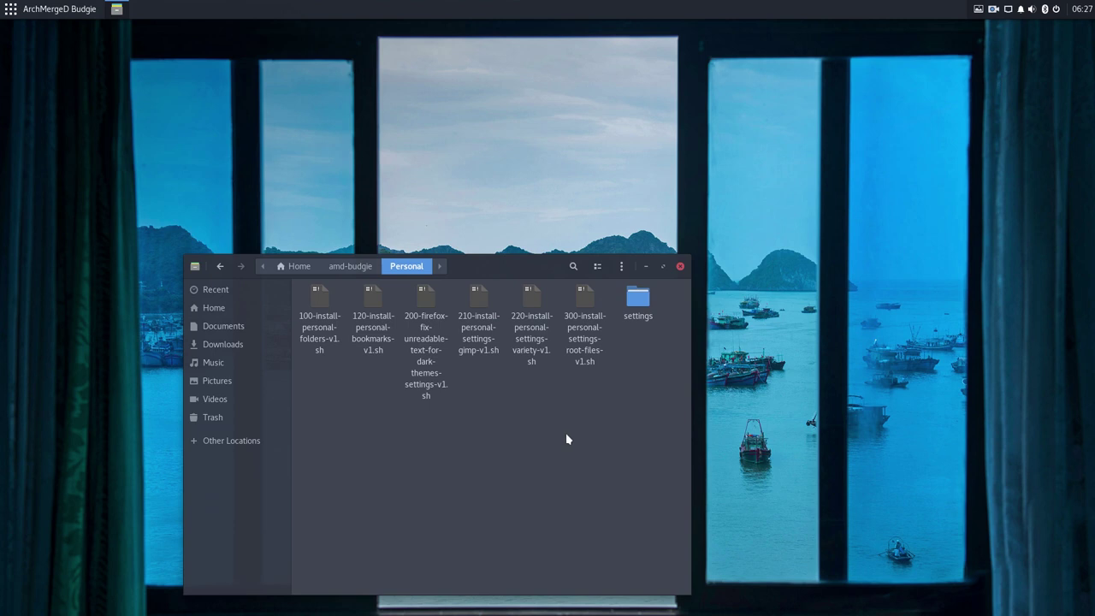
pyautogui.click(425, 304)
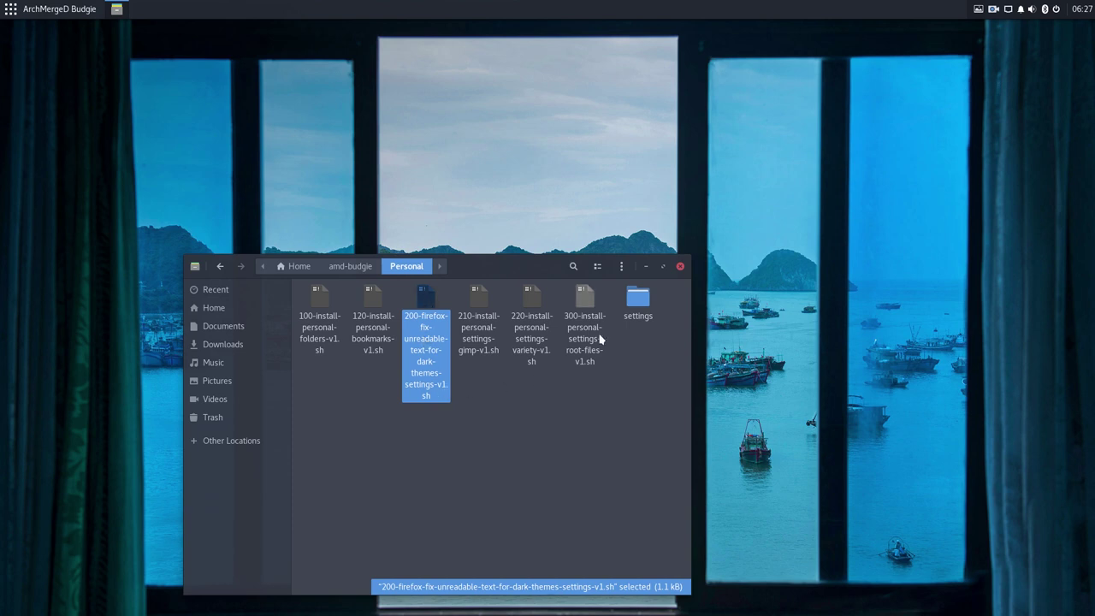
# Step: Drill into settings > firefox > chrome to find userContent.css, then return to settings
pyautogui.doubleClick(634, 304)
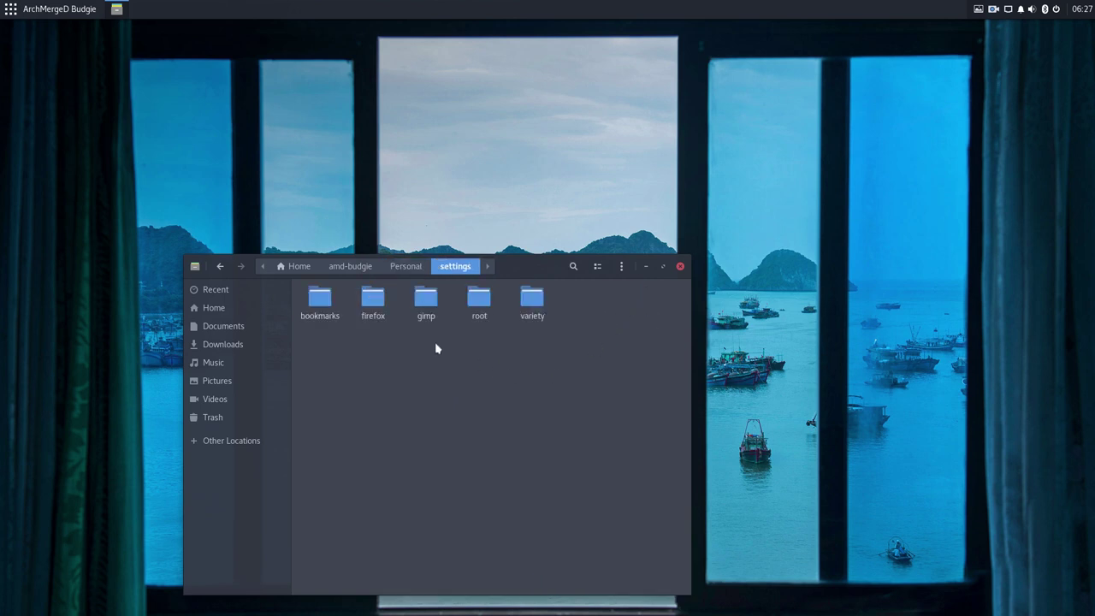
pyautogui.click(377, 309)
pyautogui.doubleClick(378, 309)
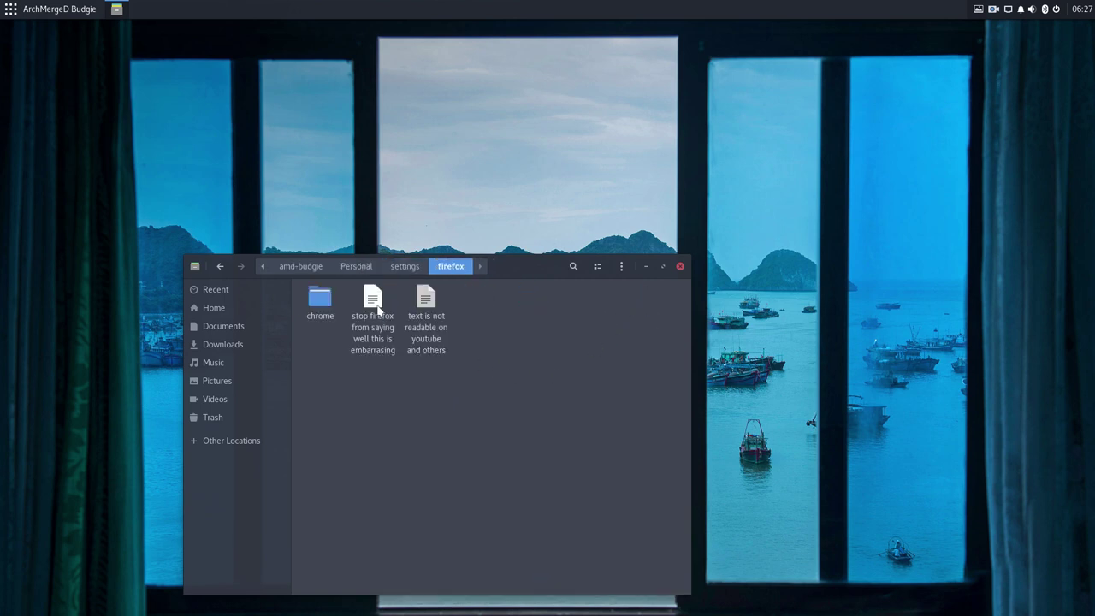
pyautogui.click(321, 304)
pyautogui.doubleClick(322, 304)
pyautogui.click(320, 304)
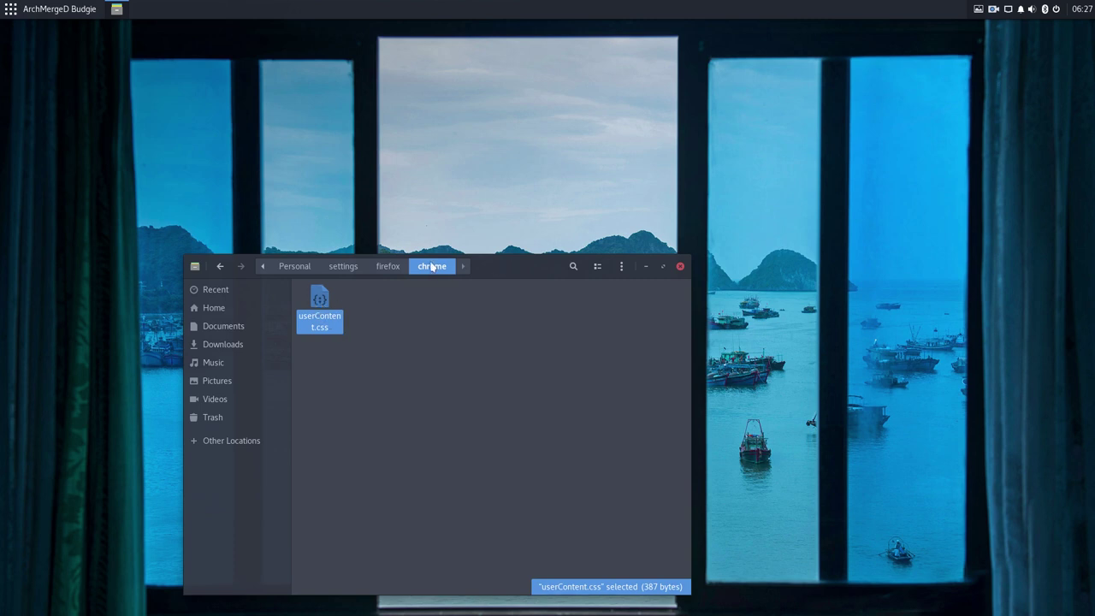
pyautogui.click(344, 267)
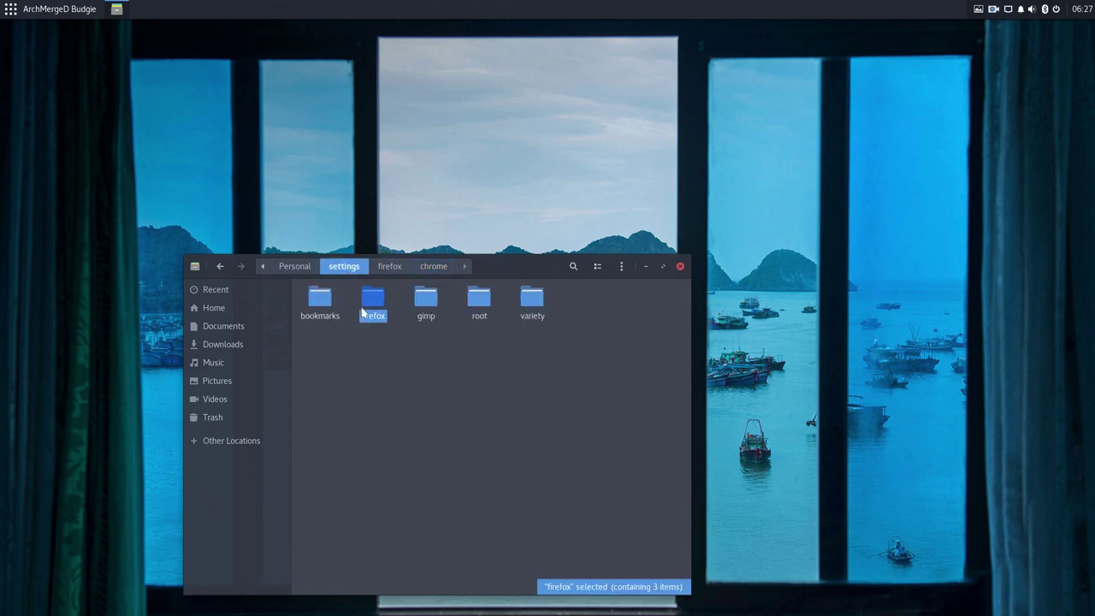
pyautogui.click(633, 308)
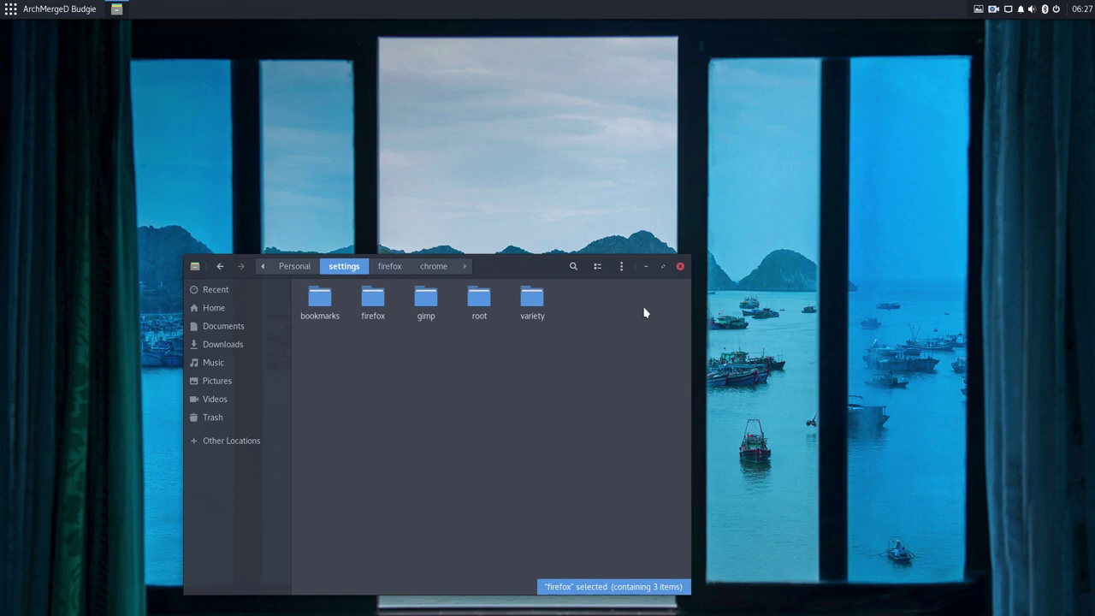
pyautogui.click(680, 267)
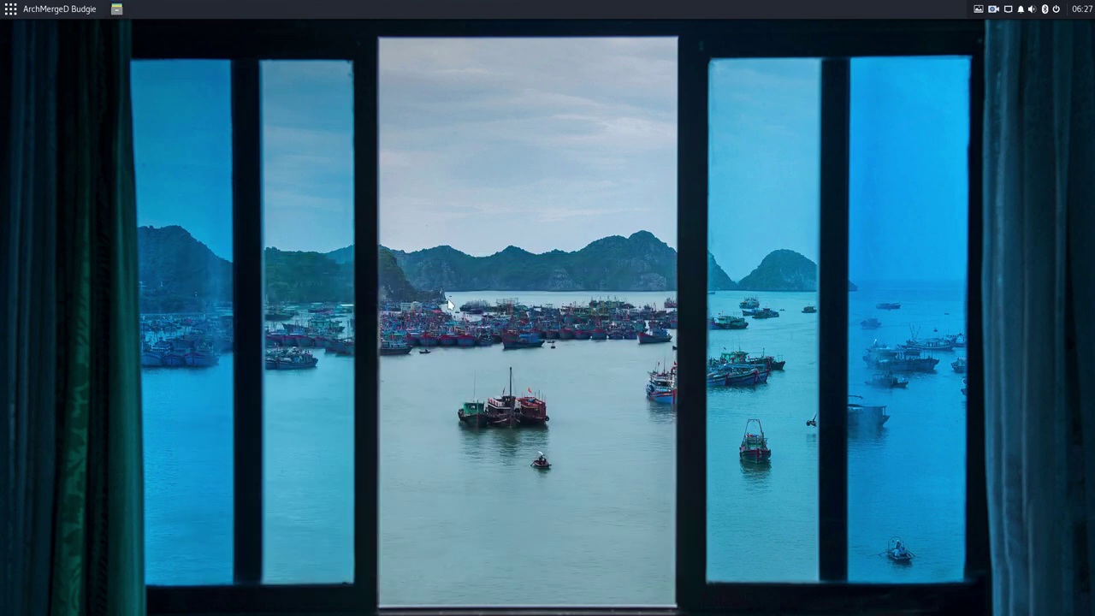
pyautogui.rightClick(412, 253)
pyautogui.click(386, 227)
pyautogui.click(54, 12)
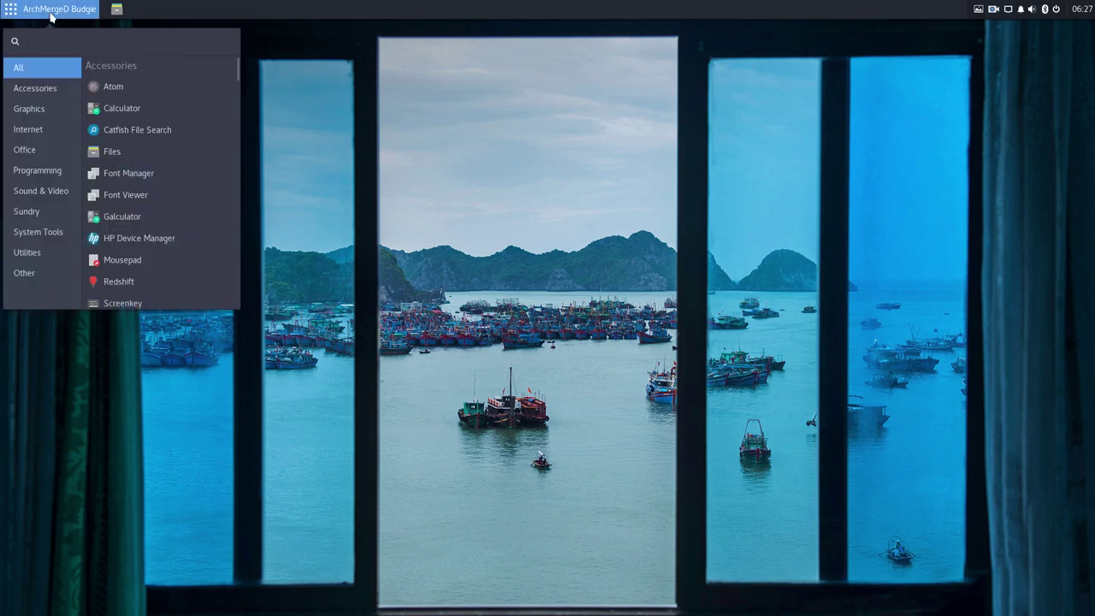
pyautogui.click(49, 87)
pyautogui.click(751, 92)
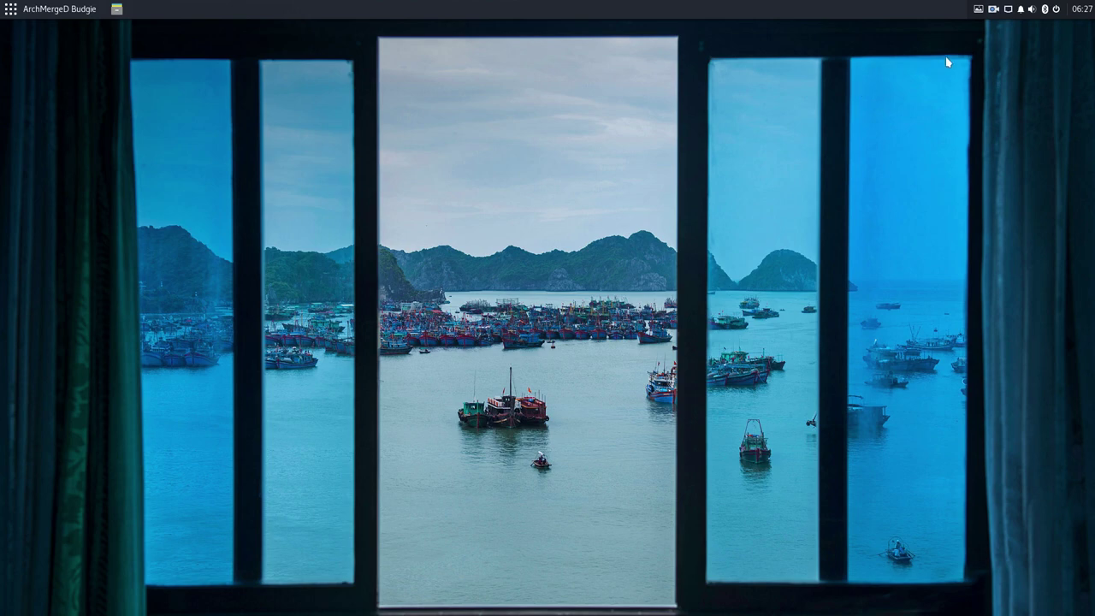